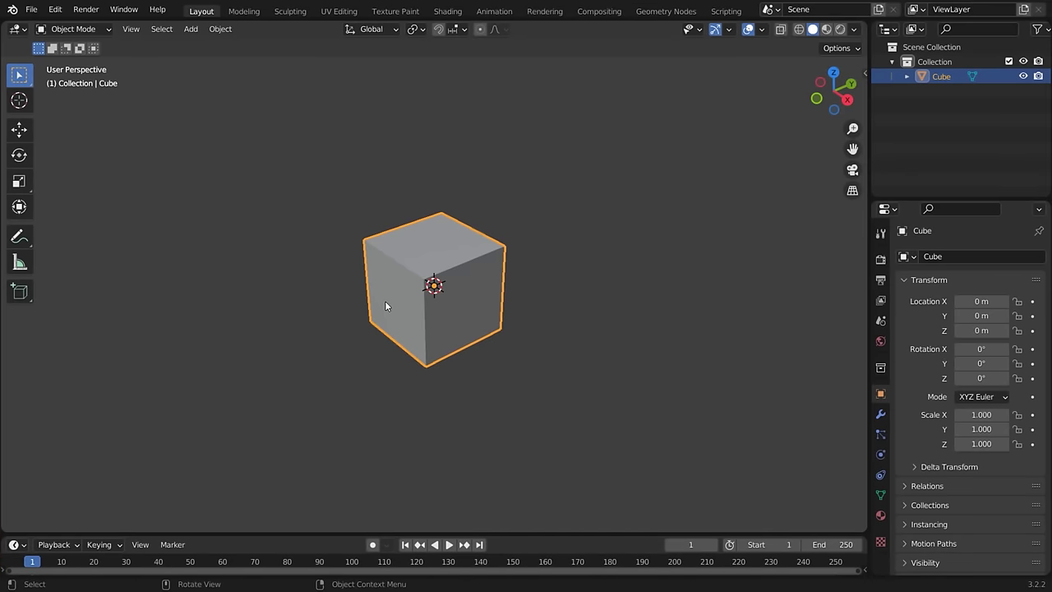
Flatten the cube to zero height in Edit Mode with S Z 0.
{"action": "key", "text": "Tab"}
{"action": "middle_click_drag", "start_coordinate": [384, 300], "coordinate": [458, 233], "text": "ctrl"}
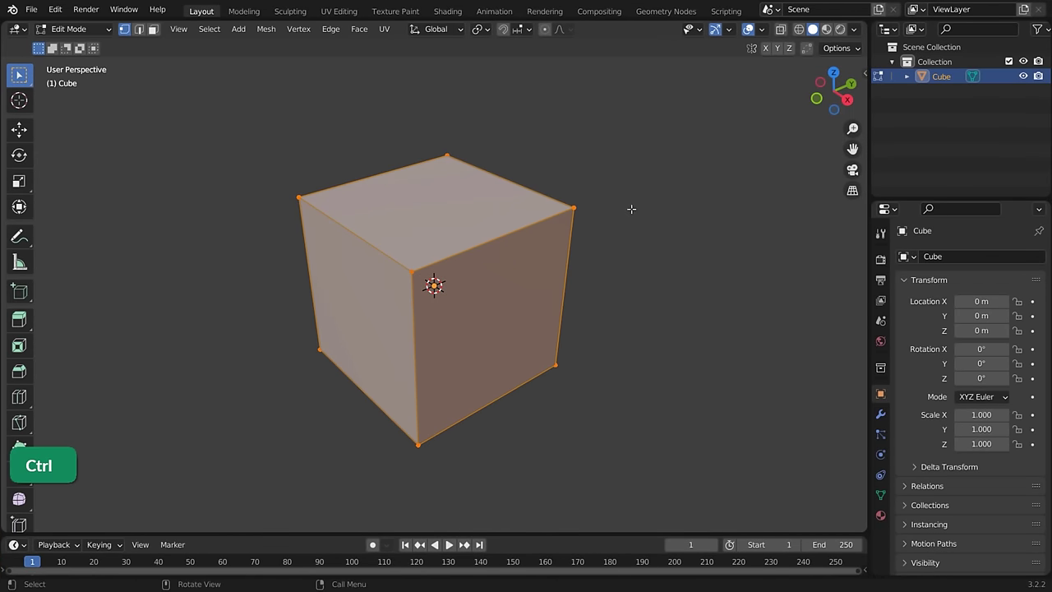
{"action": "type", "text": "sz0"}
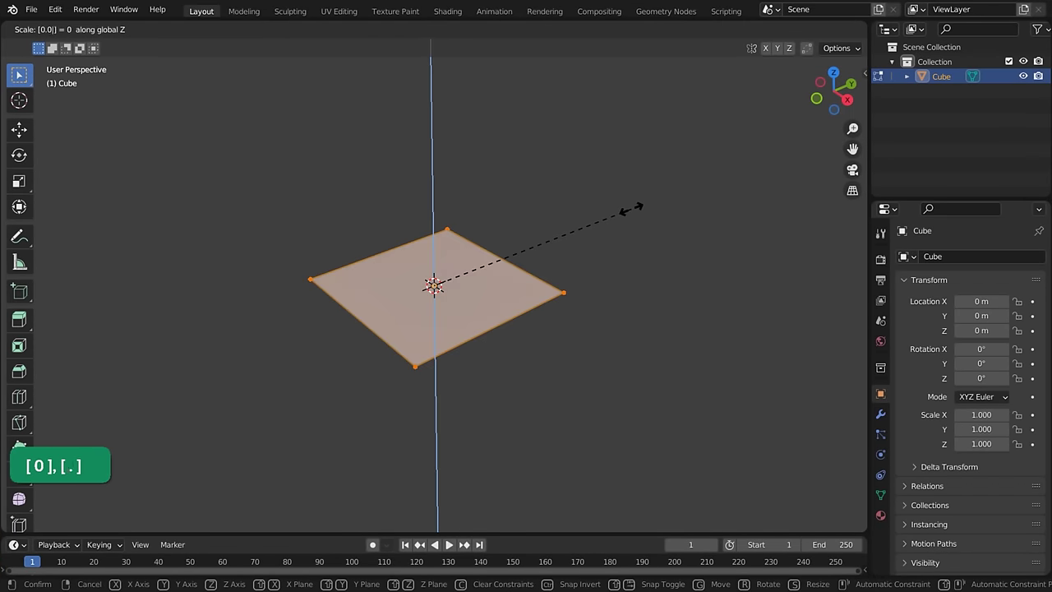
{"action": "type", "text": "1"}
{"action": "key", "text": "Return"}
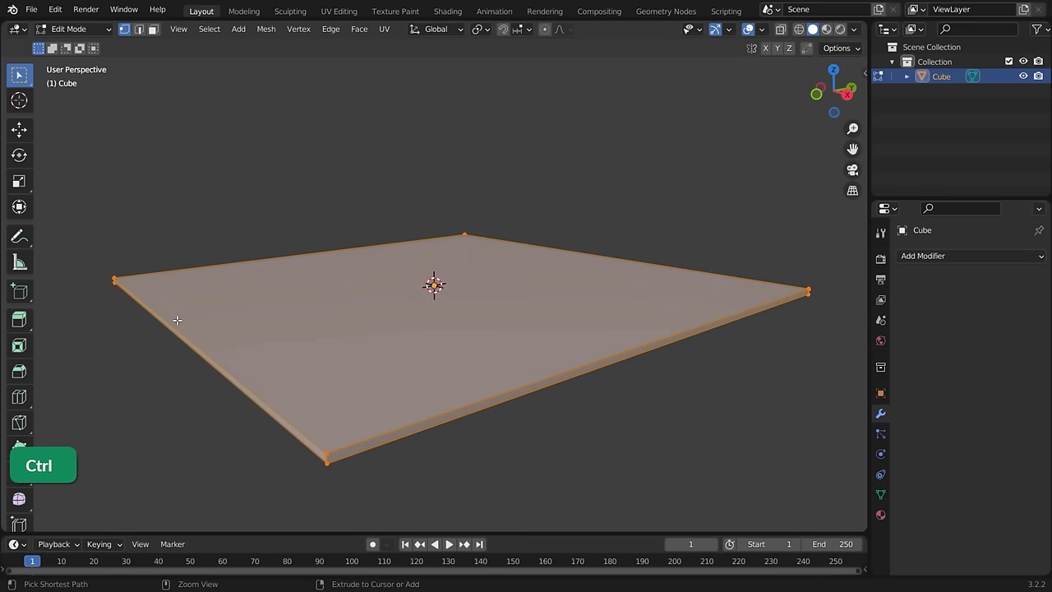
Add 79 evenly spaced edge loops along both X and Y, then return to Object Mode.
{"action": "key", "text": "ctrl+r"}
{"action": "scroll", "coordinate": [175, 322], "scroll_direction": "up", "scroll_amount": 8}
{"action": "scroll", "coordinate": [175, 322], "scroll_direction": "up", "scroll_amount": 20}
{"action": "scroll", "coordinate": [175, 321], "scroll_direction": "up", "scroll_amount": 20}
{"action": "left_click", "coordinate": [389, 433]}
{"action": "right_click", "coordinate": [390, 433]}
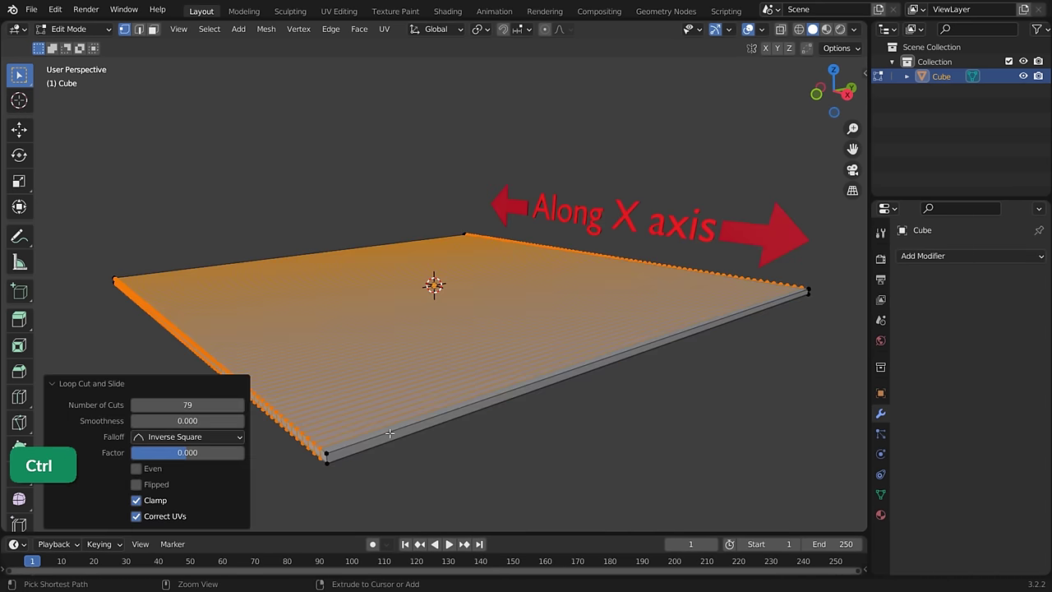
{"action": "key", "text": "ctrl+r"}
{"action": "scroll", "coordinate": [205, 355], "scroll_direction": "up", "scroll_amount": 20}
{"action": "scroll", "coordinate": [206, 356], "scroll_direction": "up", "scroll_amount": 20}
{"action": "left_click", "coordinate": [206, 355]}
{"action": "right_click", "coordinate": [206, 356]}
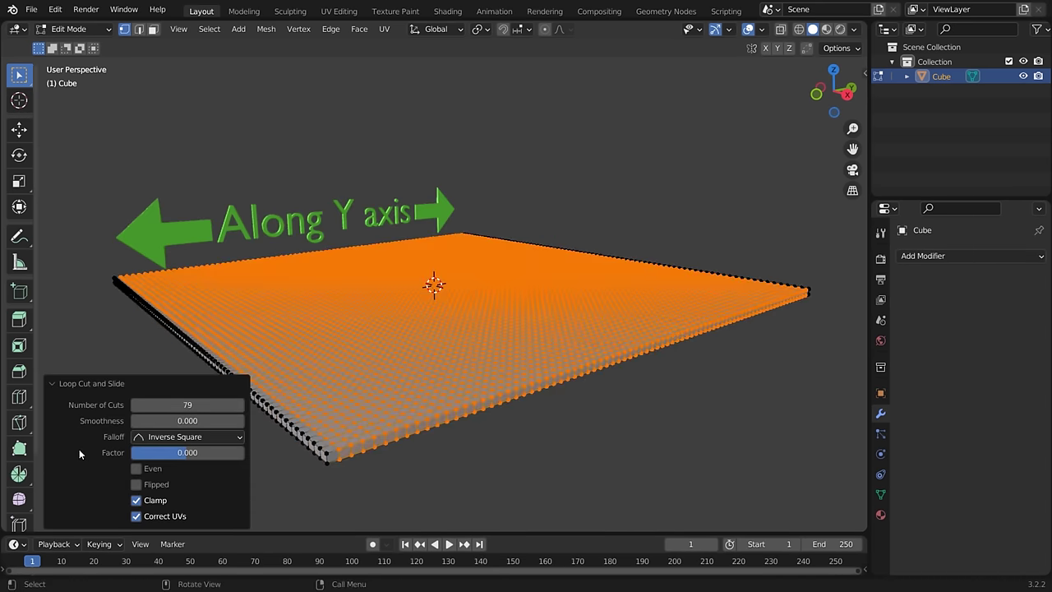
{"action": "key", "text": "Tab"}
Add a Cloth modifier to the plane and set its Field Weights gravity to 0.
{"action": "left_click", "coordinate": [947, 257]}
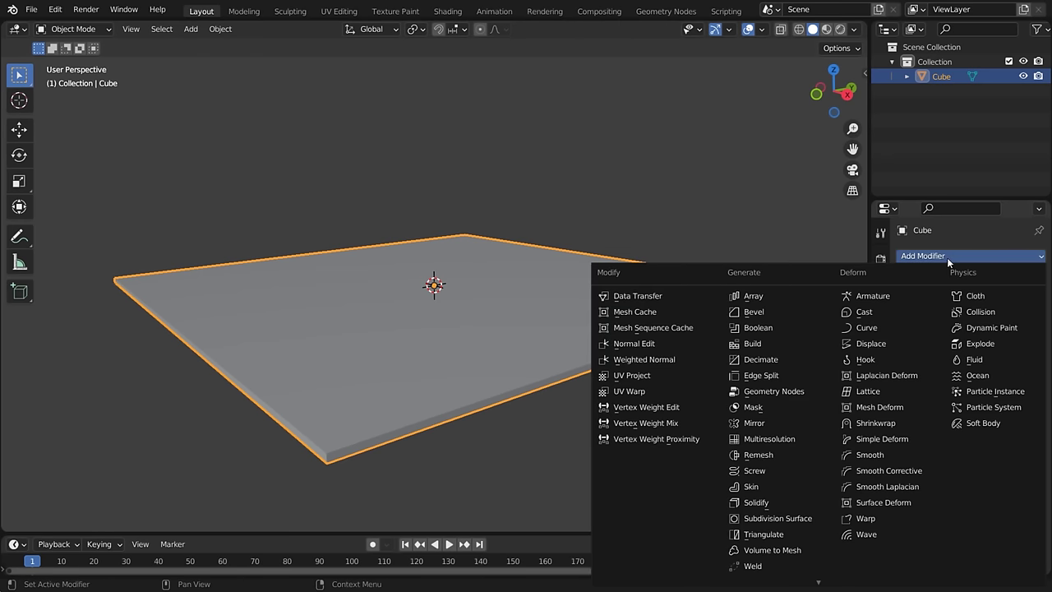
{"action": "left_click", "coordinate": [1004, 299]}
{"action": "left_click", "coordinate": [1019, 316]}
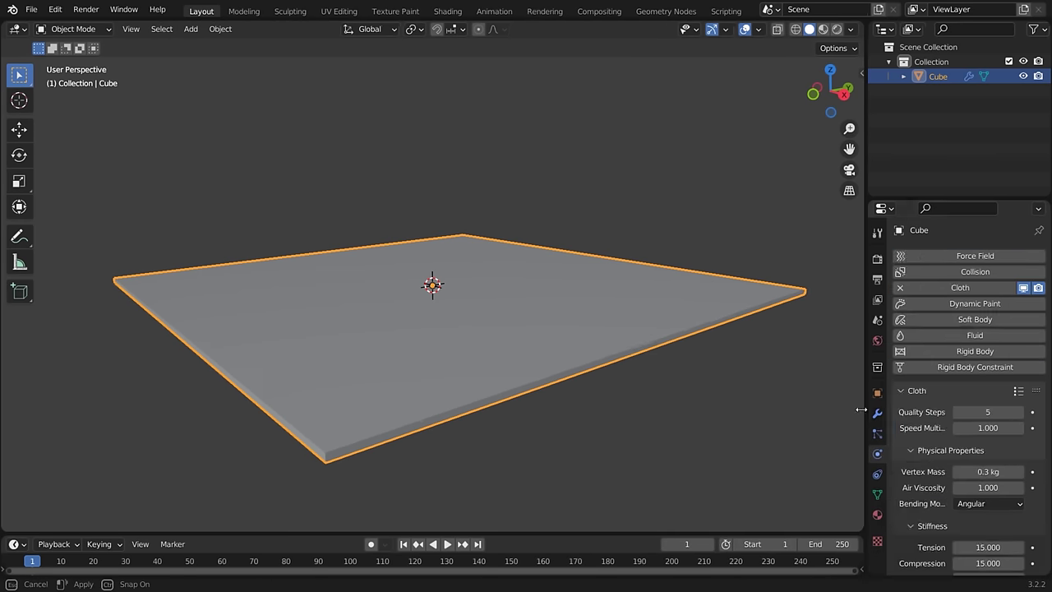
{"action": "left_click_drag", "start_coordinate": [869, 411], "coordinate": [736, 411]}
{"action": "scroll", "coordinate": [785, 566], "scroll_direction": "down", "scroll_amount": 15}
{"action": "left_click", "coordinate": [785, 566]}
{"action": "middle_click_drag", "start_coordinate": [785, 565], "coordinate": [770, 285]}
{"action": "left_click_drag", "start_coordinate": [1000, 339], "coordinate": [872, 339]}
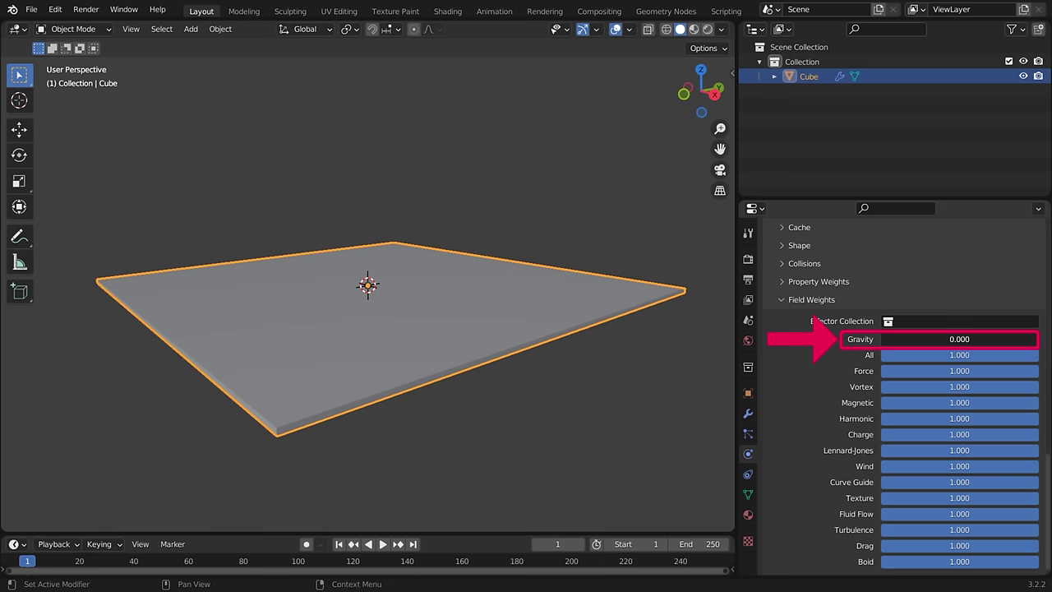
Enable cloth Pressure with a value of 1.
{"action": "scroll", "coordinate": [793, 349], "scroll_direction": "up", "scroll_amount": 6}
{"action": "left_click", "coordinate": [793, 349]}
{"action": "left_click", "coordinate": [912, 371]}
{"action": "type", "text": "1"}
{"action": "key", "text": "Return"}
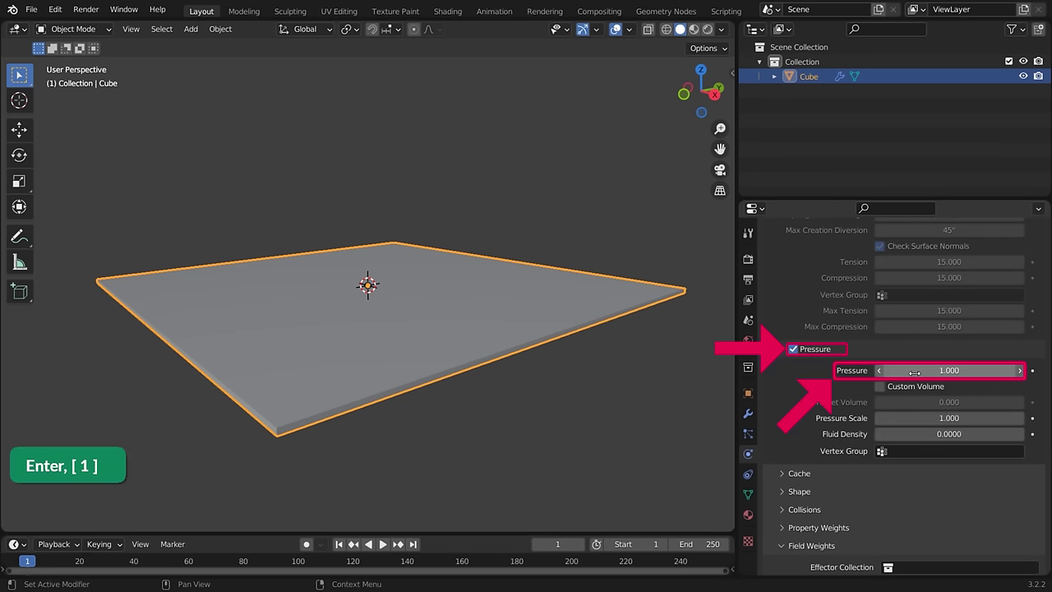
Bake the cloth simulation from the Cache panel and play back the inflation.
{"action": "scroll", "coordinate": [899, 386], "scroll_direction": "down", "scroll_amount": 3}
{"action": "scroll", "coordinate": [822, 313], "scroll_direction": "down", "scroll_amount": 3}
{"action": "scroll", "coordinate": [785, 238], "scroll_direction": "down", "scroll_amount": 2}
{"action": "left_click", "coordinate": [783, 228]}
{"action": "key", "text": "space"}
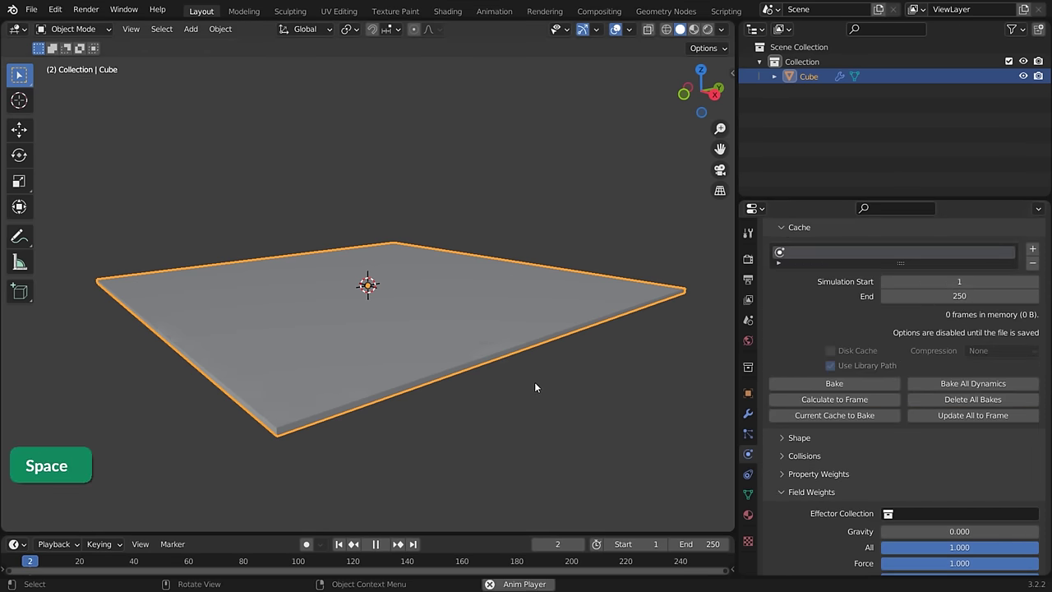
{"action": "key", "text": "space"}
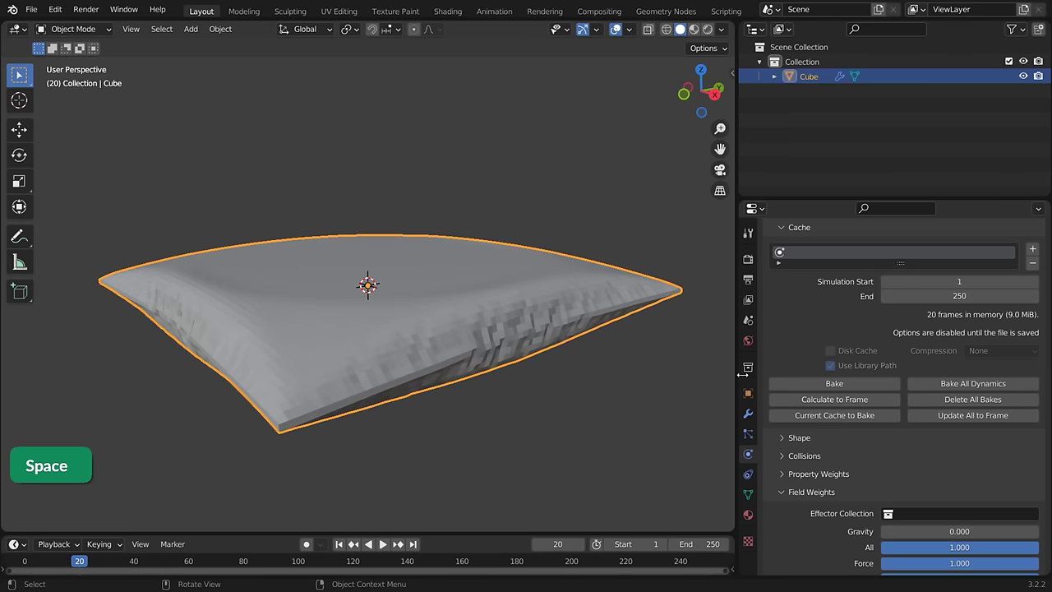
{"action": "left_click", "coordinate": [816, 385]}
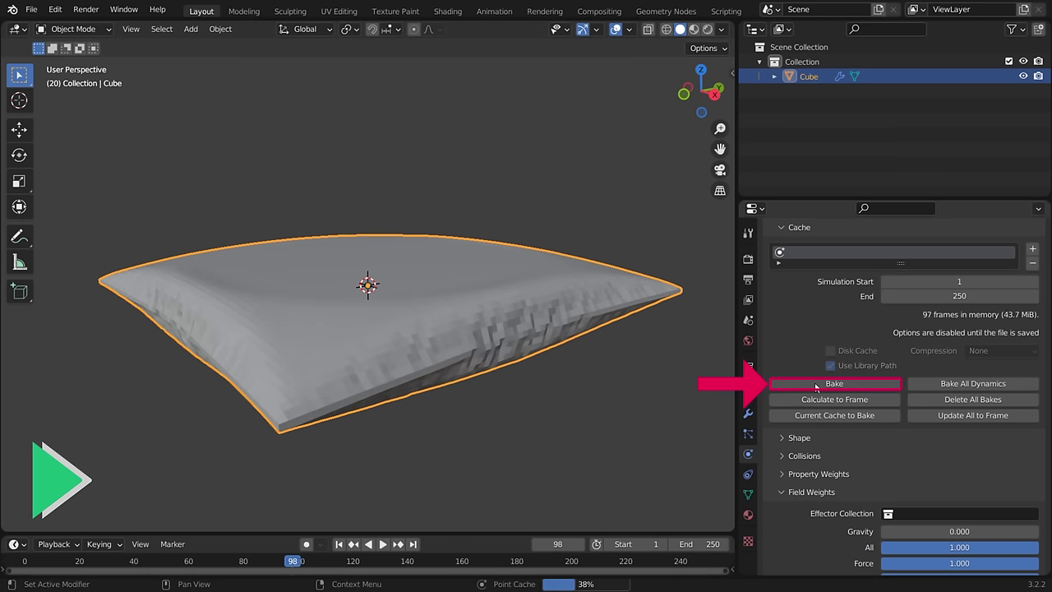
{"action": "key", "text": "space"}
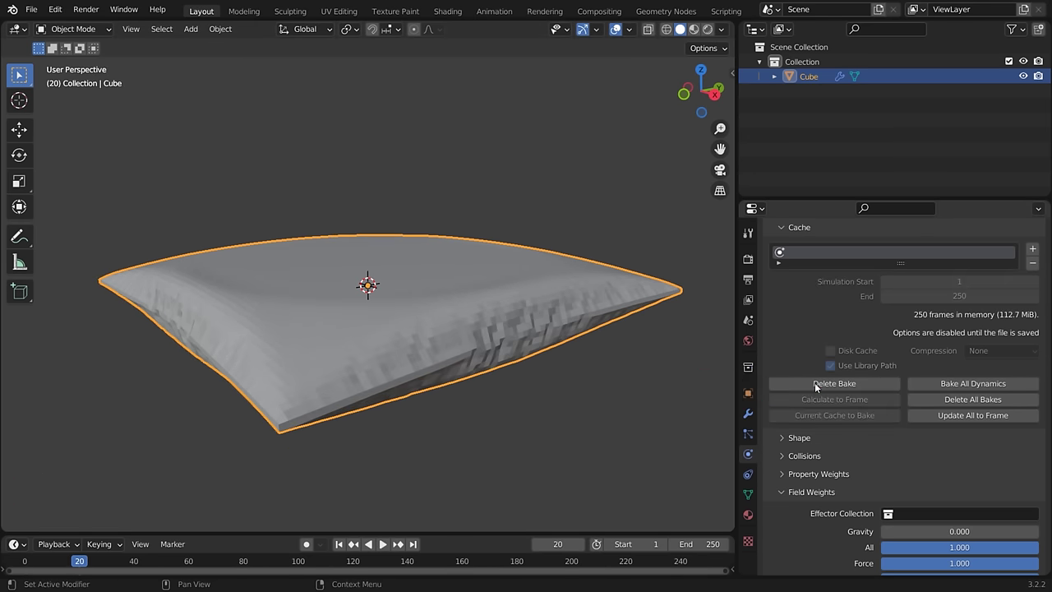
{"action": "mouse_move", "coordinate": [115, 535]}
{"action": "left_mouse_down"}
{"action": "mouse_move", "coordinate": [115, 491]}
{"action": "mouse_move", "coordinate": [443, 522]}
{"action": "left_mouse_up"}
Apply the Cloth modifier at frame 153 to make the inflated shape permanent.
{"action": "left_click", "coordinate": [748, 413]}
{"action": "left_click", "coordinate": [1001, 312]}
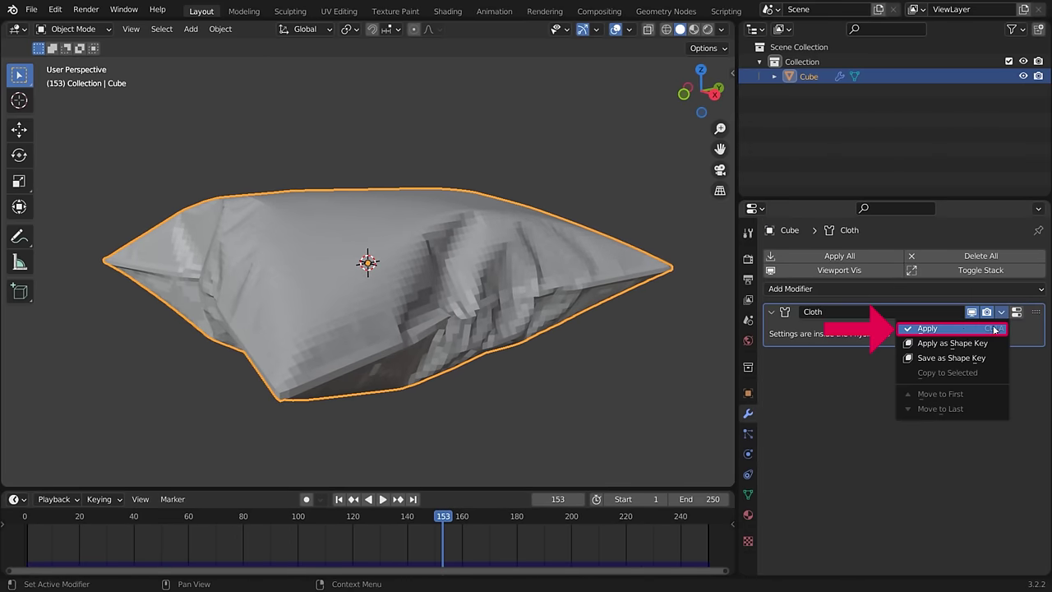
{"action": "left_click", "coordinate": [938, 330]}
{"action": "scroll", "coordinate": [359, 279], "scroll_direction": "up", "scroll_amount": 3}
Extrude the pillow's middle face loop along its normals to form a seam band.
{"action": "key", "text": "Tab"}
{"action": "left_click", "coordinate": [393, 282], "text": "alt"}
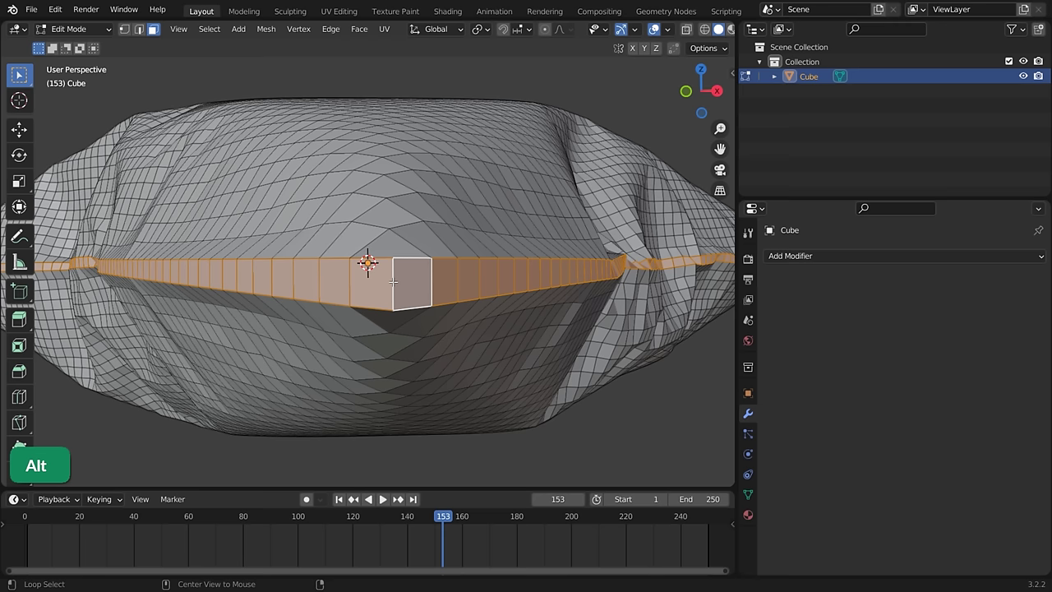
{"action": "key", "text": "alt+e"}
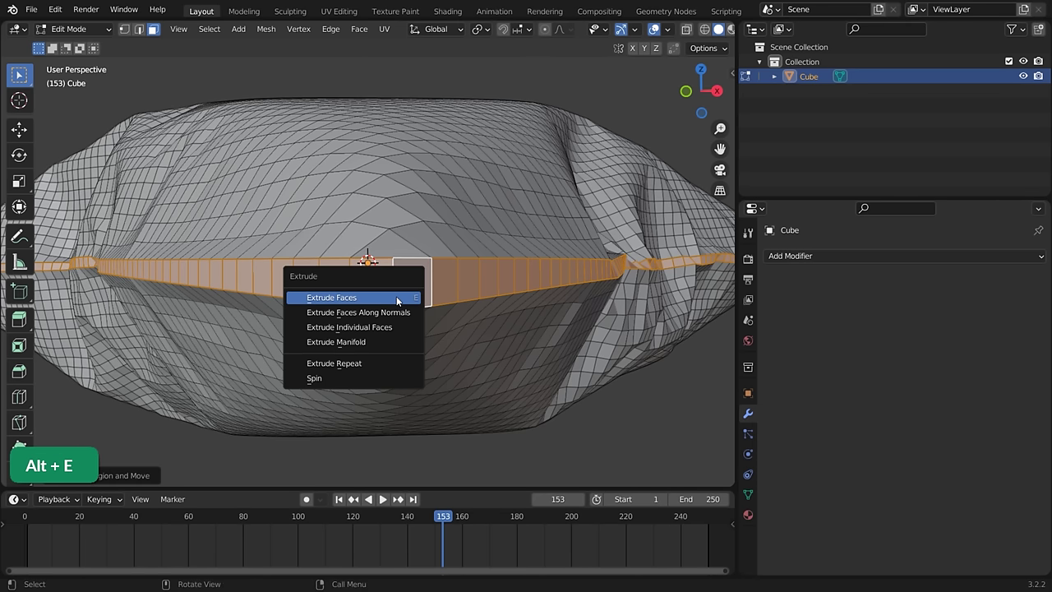
{"action": "left_click", "coordinate": [398, 313]}
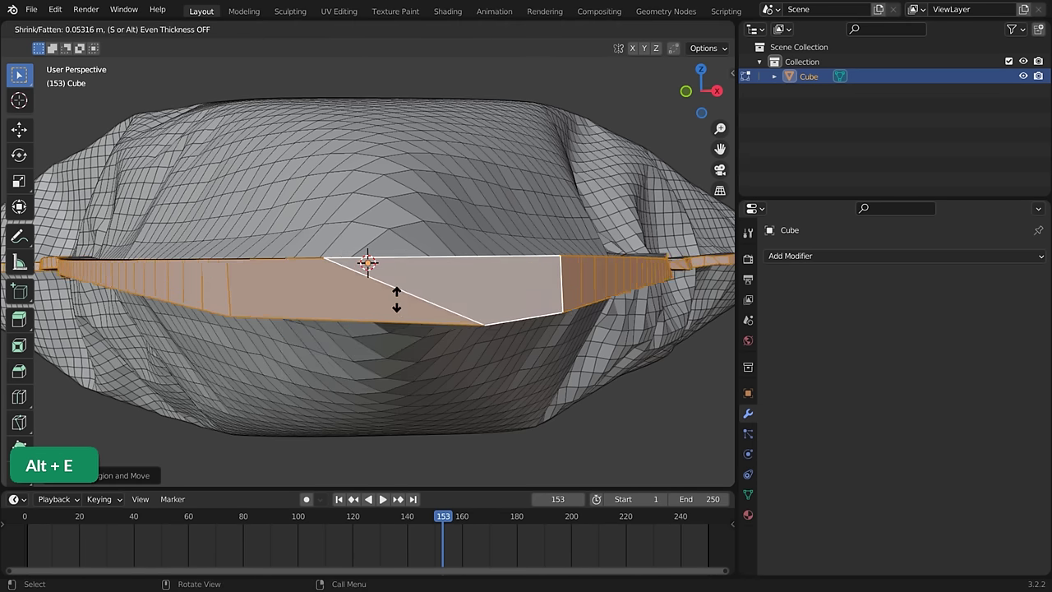
{"action": "left_click", "coordinate": [395, 301]}
{"action": "key", "text": "Tab"}
Give the pillow level-2 subdivision and smooth shading.
{"action": "key", "text": "ctrl+2"}
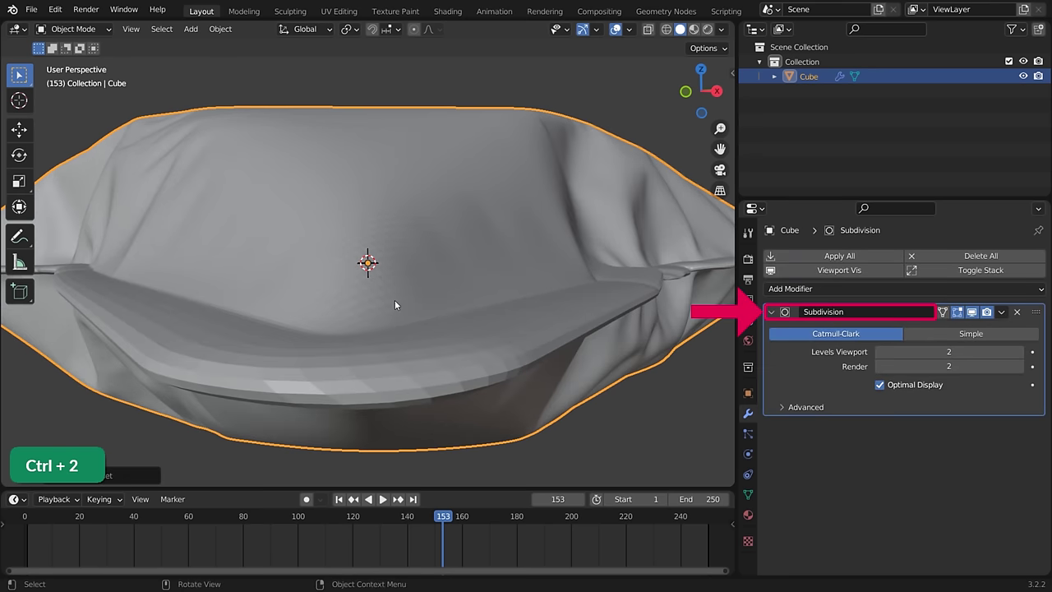
{"action": "right_click", "coordinate": [394, 305]}
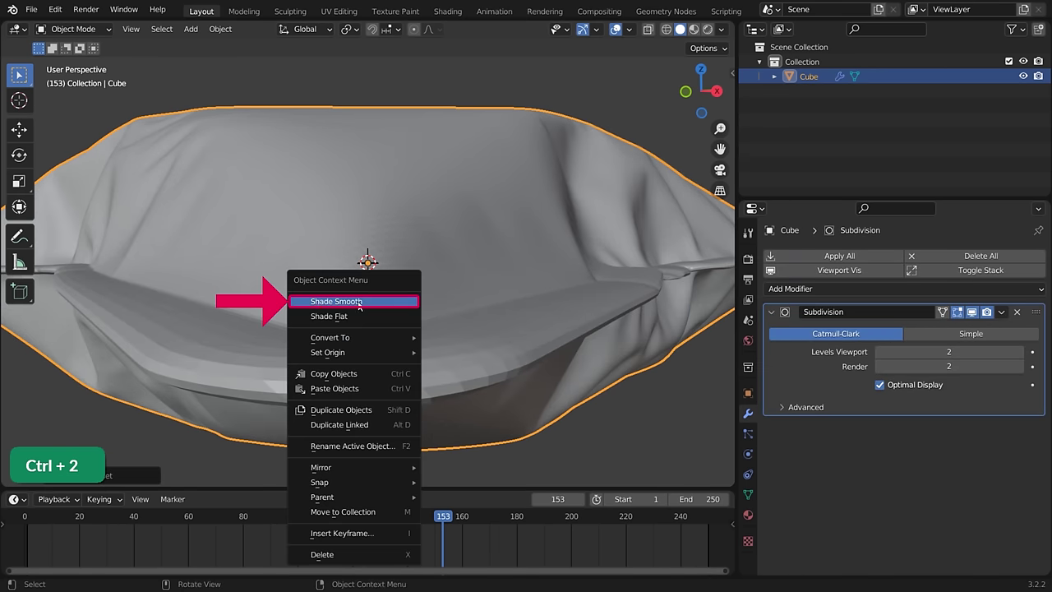
{"action": "left_click", "coordinate": [380, 307]}
{"action": "scroll", "coordinate": [387, 393], "scroll_direction": "down", "scroll_amount": 5}
{"action": "mouse_move", "coordinate": [386, 394]}
{"action": "middle_mouse_down"}
{"action": "mouse_move", "coordinate": [353, 345]}
{"action": "mouse_move", "coordinate": [362, 376]}
{"action": "middle_mouse_up"}
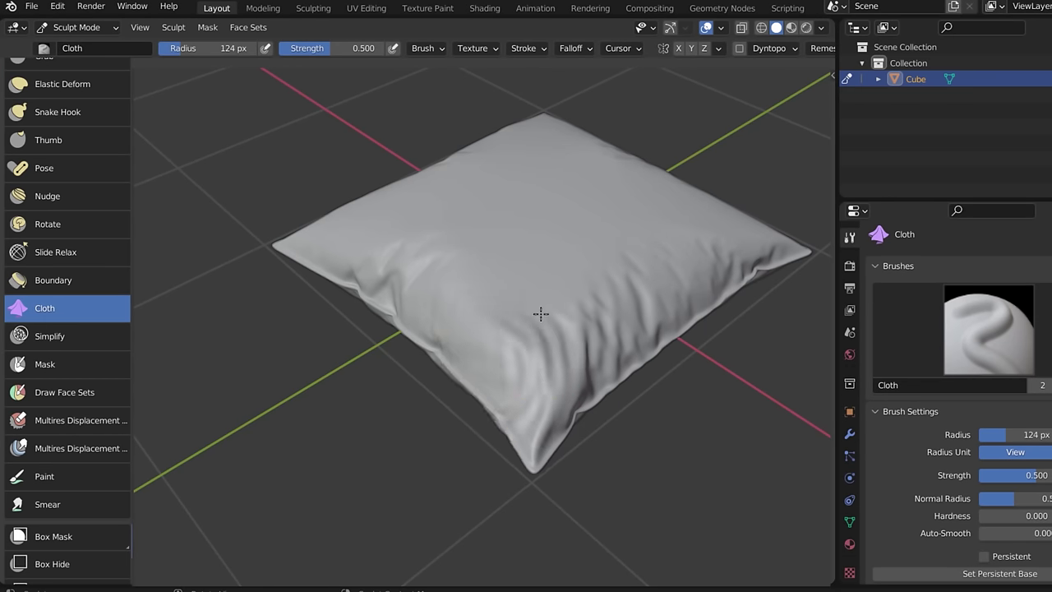
Stroke Cloth-brush wrinkles across the top of the pillow in Sculpt Mode.
{"action": "middle_click_drag", "start_coordinate": [502, 378], "coordinate": [491, 341]}
{"action": "left_click_drag", "start_coordinate": [491, 341], "coordinate": [526, 247]}
{"action": "mouse_move", "coordinate": [526, 246]}
{"action": "middle_mouse_down"}
{"action": "mouse_move", "coordinate": [364, 261]}
{"action": "mouse_move", "coordinate": [531, 211]}
{"action": "middle_mouse_up"}
{"action": "scroll", "coordinate": [492, 258], "scroll_direction": "up", "scroll_amount": 3}
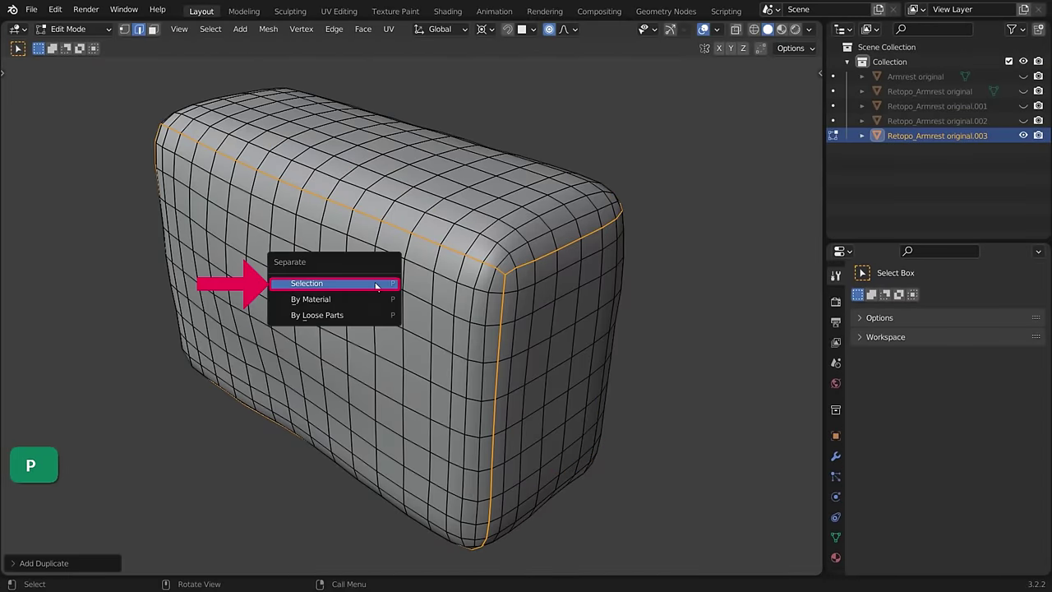
Separate the selected seam edges into their own object and isolate it in local view.
{"action": "left_click", "coordinate": [375, 283]}
{"action": "key", "text": "Tab"}
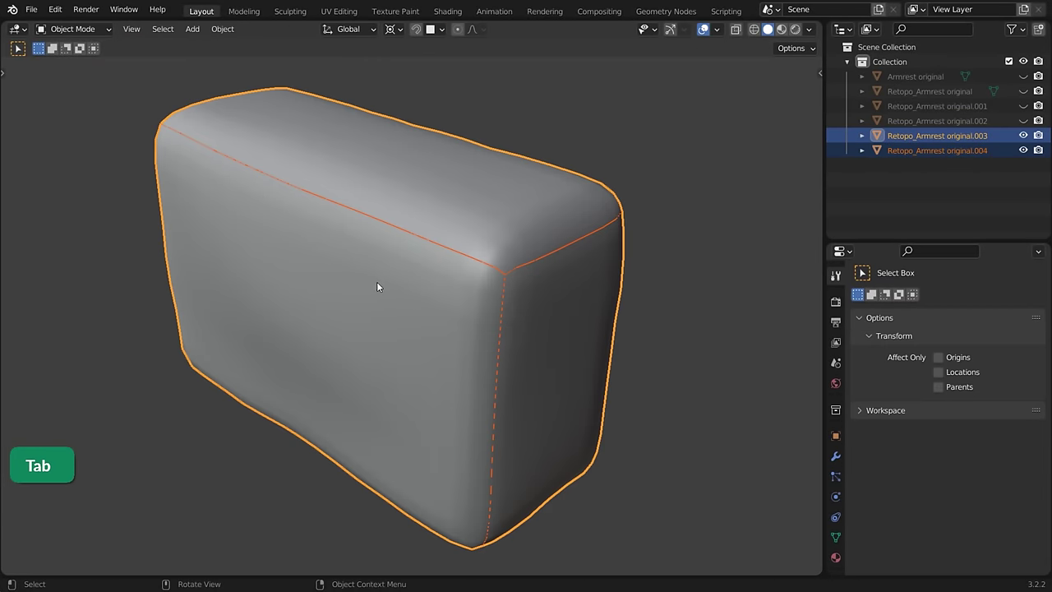
{"action": "left_click", "coordinate": [439, 248]}
{"action": "key", "text": "slash"}
Convert the seam edges to a curve with 0.0015 m bevel depth, shaded smooth, and exit local view.
{"action": "left_click", "coordinate": [232, 31]}
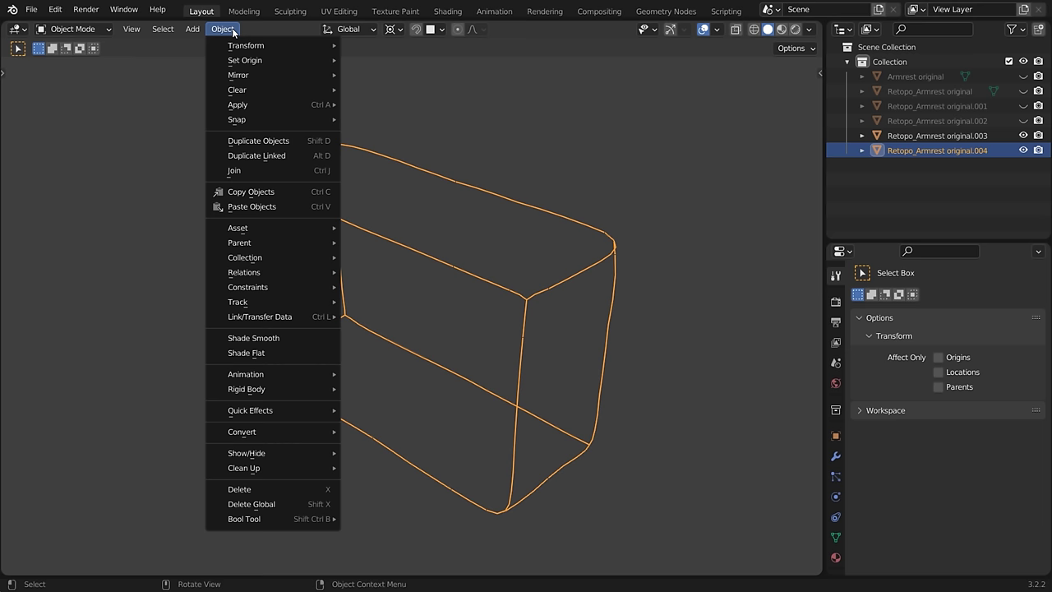
{"action": "mouse_move", "coordinate": [241, 431]}
{"action": "left_click", "coordinate": [454, 434]}
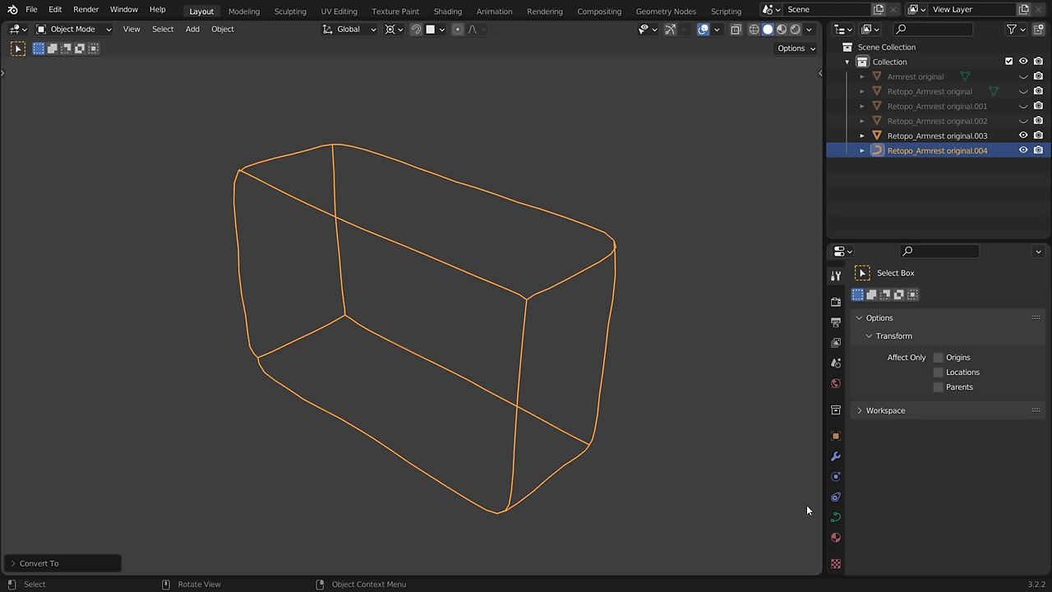
{"action": "scroll", "coordinate": [868, 329], "scroll_direction": "down", "scroll_amount": 2}
{"action": "left_click_drag", "start_coordinate": [975, 465], "coordinate": [986, 466]}
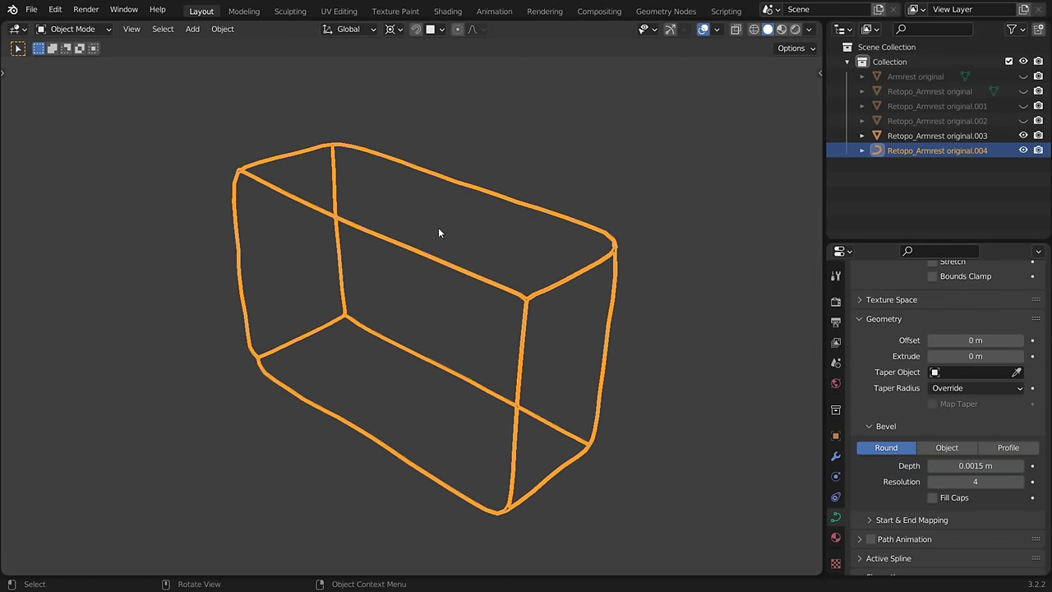
{"action": "right_click", "coordinate": [338, 220]}
{"action": "left_click", "coordinate": [312, 219]}
{"action": "key", "text": "slash"}
{"action": "mouse_move", "coordinate": [403, 219]}
{"action": "middle_mouse_down"}
{"action": "mouse_move", "coordinate": [560, 250]}
{"action": "mouse_move", "coordinate": [546, 223]}
{"action": "mouse_move", "coordinate": [534, 230]}
{"action": "middle_mouse_up"}
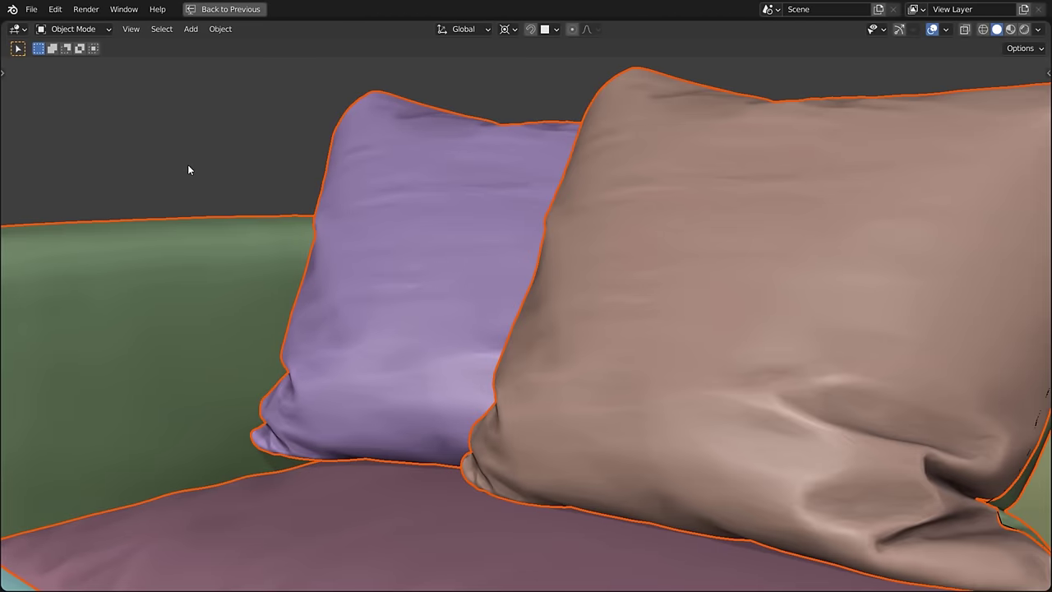
Deselect everything and enable surface snapping of individual elements.
{"action": "key", "text": "Tab"}
{"action": "middle_click_drag", "start_coordinate": [188, 165], "coordinate": [288, 229]}
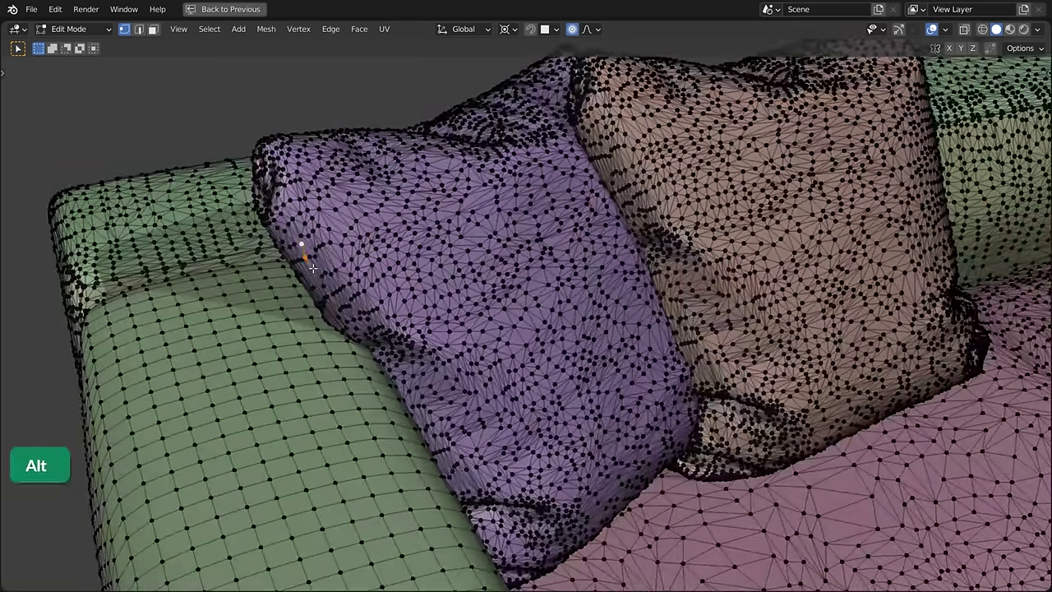
{"action": "key", "text": "Tab"}
{"action": "key", "text": "alt+a"}
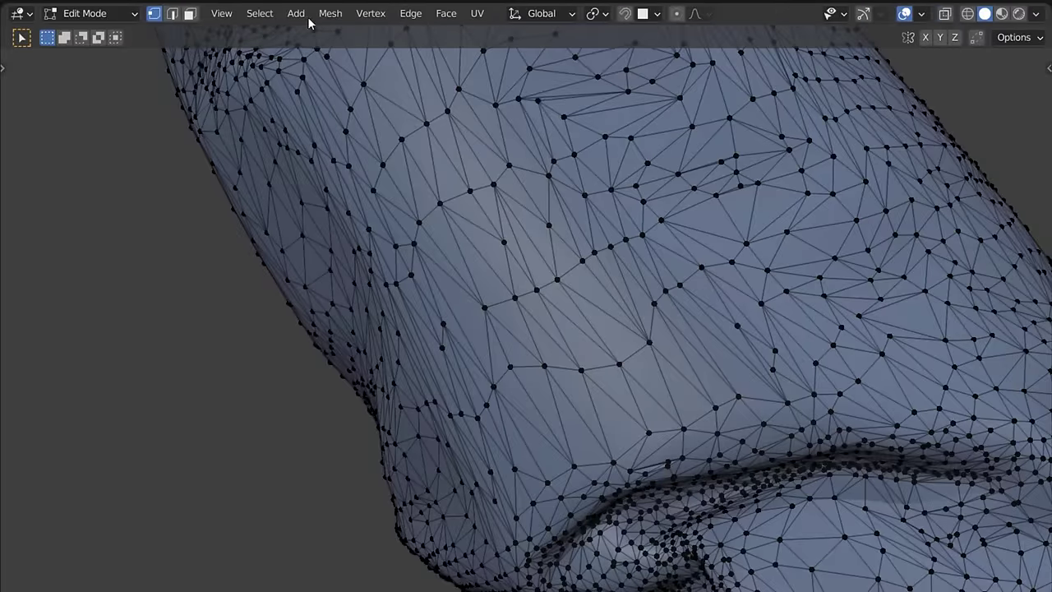
{"action": "left_click", "coordinate": [625, 13]}
{"action": "left_click", "coordinate": [564, 304]}
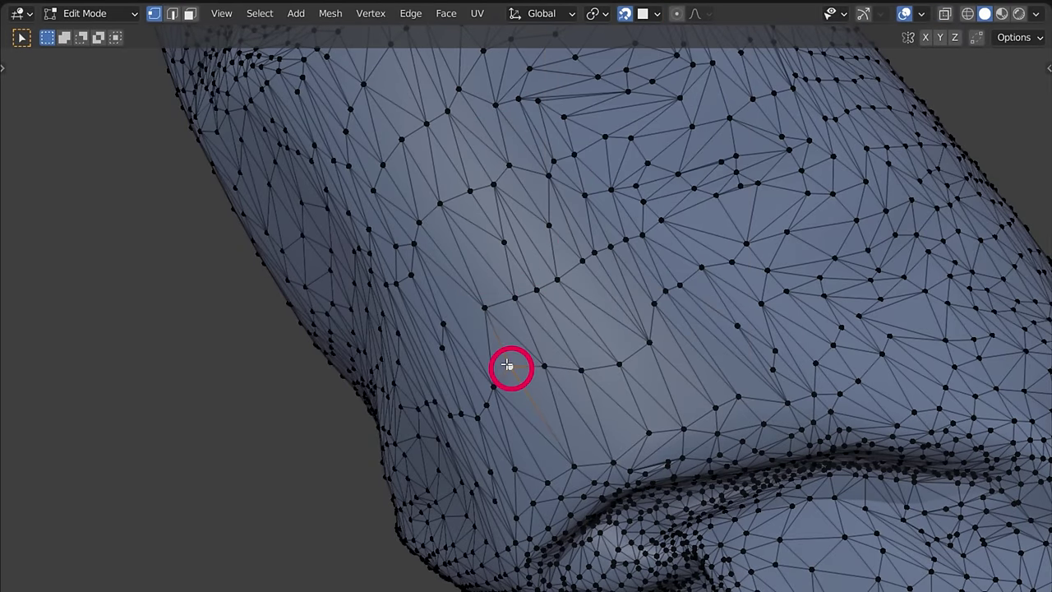
Duplicate one pillow vertex, separate it into its own object, and edit it.
{"action": "key", "text": "shift+d"}
{"action": "key", "text": "Escape"}
{"action": "key", "text": "p"}
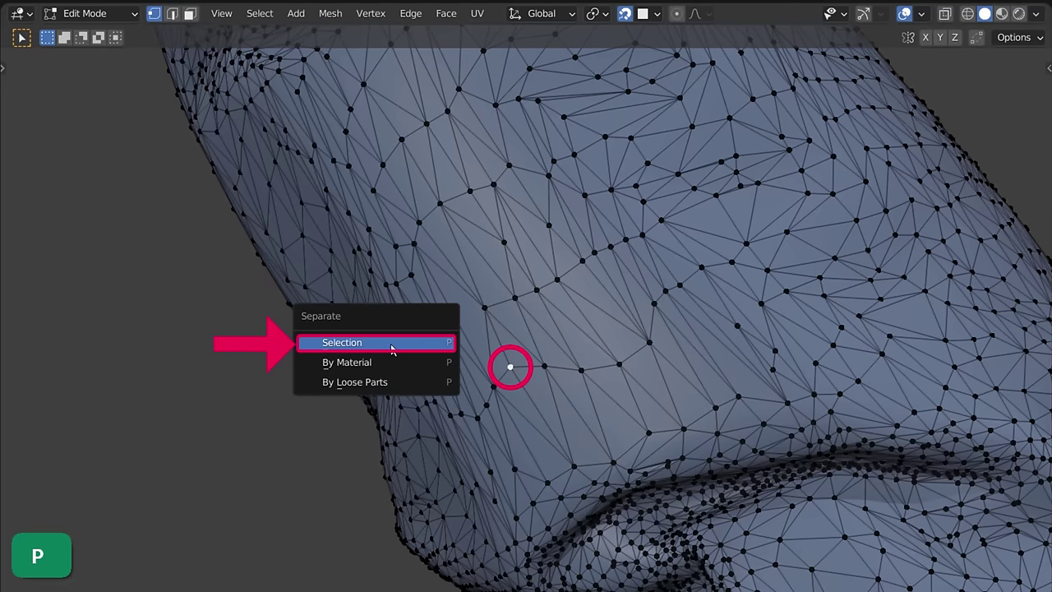
{"action": "left_click", "coordinate": [313, 344]}
{"action": "key", "text": "Tab"}
{"action": "left_click", "coordinate": [509, 367]}
{"action": "key", "text": "Tab"}
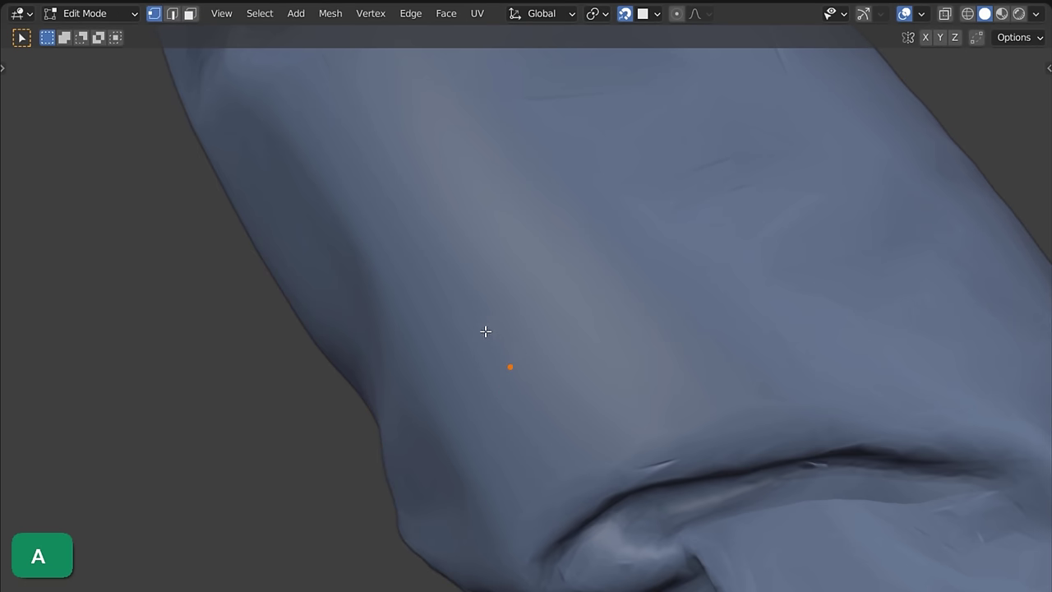
Extrude the first edge of the chain from the separated vertex along the seam.
{"action": "key", "text": "e"}
{"action": "left_click", "coordinate": [458, 284]}
{"action": "mouse_move", "coordinate": [458, 284]}
{"action": "middle_mouse_down", "text": "shift"}
{"action": "mouse_move", "coordinate": [571, 482]}
{"action": "mouse_move", "coordinate": [556, 457]}
{"action": "middle_mouse_up", "text": "shift"}
{"action": "middle_click_drag", "start_coordinate": [386, 193], "coordinate": [482, 390]}
{"action": "mouse_move", "coordinate": [361, 155]}
{"action": "middle_mouse_down"}
{"action": "mouse_move", "coordinate": [399, 118]}
{"action": "mouse_move", "coordinate": [460, 342]}
{"action": "middle_mouse_up"}
Add further vertices following the seam and creases, then leave Edit Mode.
{"action": "key", "text": "g"}
{"action": "right_click", "coordinate": [485, 137], "text": "ctrl"}
{"action": "mouse_move", "coordinate": [485, 137]}
{"action": "middle_mouse_down"}
{"action": "mouse_move", "coordinate": [510, 138]}
{"action": "mouse_move", "coordinate": [568, 436]}
{"action": "mouse_move", "coordinate": [522, 386]}
{"action": "middle_mouse_up"}
{"action": "middle_click_drag", "start_coordinate": [470, 540], "coordinate": [485, 368]}
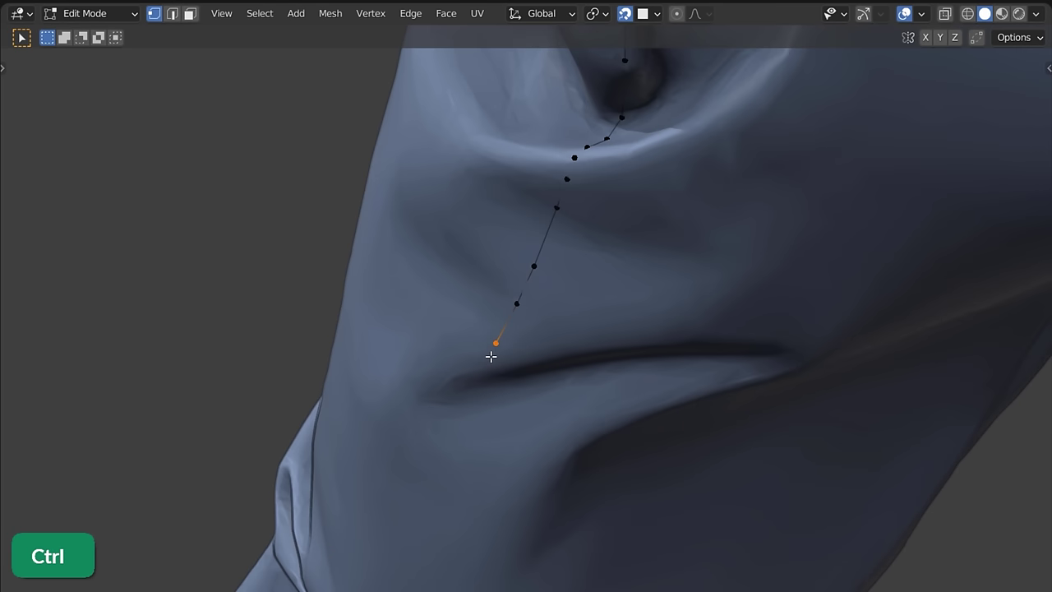
{"action": "mouse_move", "coordinate": [406, 525]}
{"action": "middle_mouse_down"}
{"action": "mouse_move", "coordinate": [425, 392]}
{"action": "mouse_move", "coordinate": [512, 357]}
{"action": "mouse_move", "coordinate": [437, 394]}
{"action": "middle_mouse_up"}
{"action": "middle_click_drag", "start_coordinate": [390, 499], "coordinate": [408, 391]}
{"action": "middle_click_drag", "start_coordinate": [278, 540], "coordinate": [438, 368]}
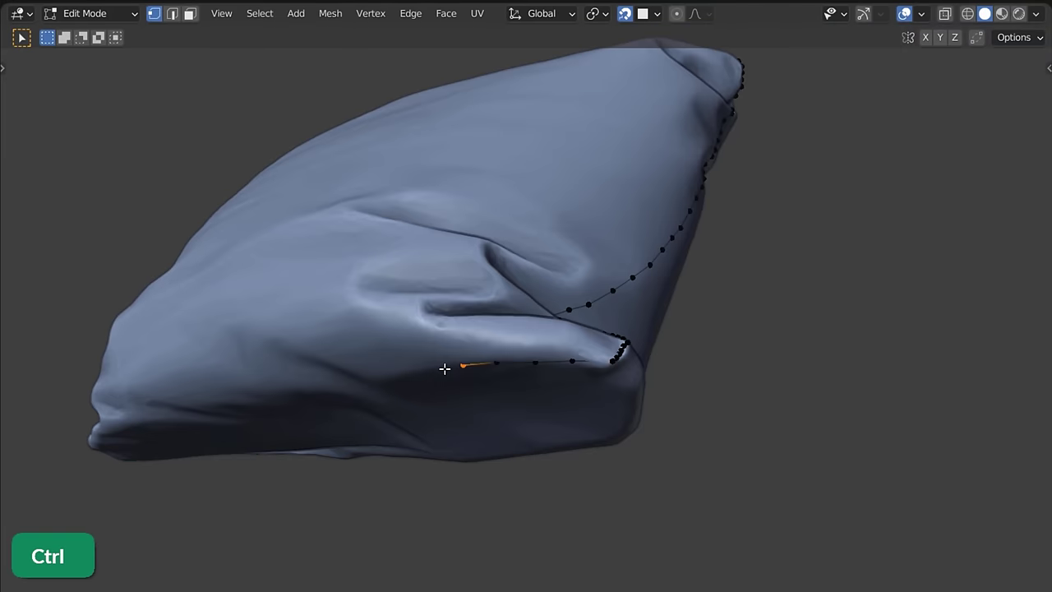
{"action": "middle_click_drag", "start_coordinate": [89, 441], "coordinate": [533, 457]}
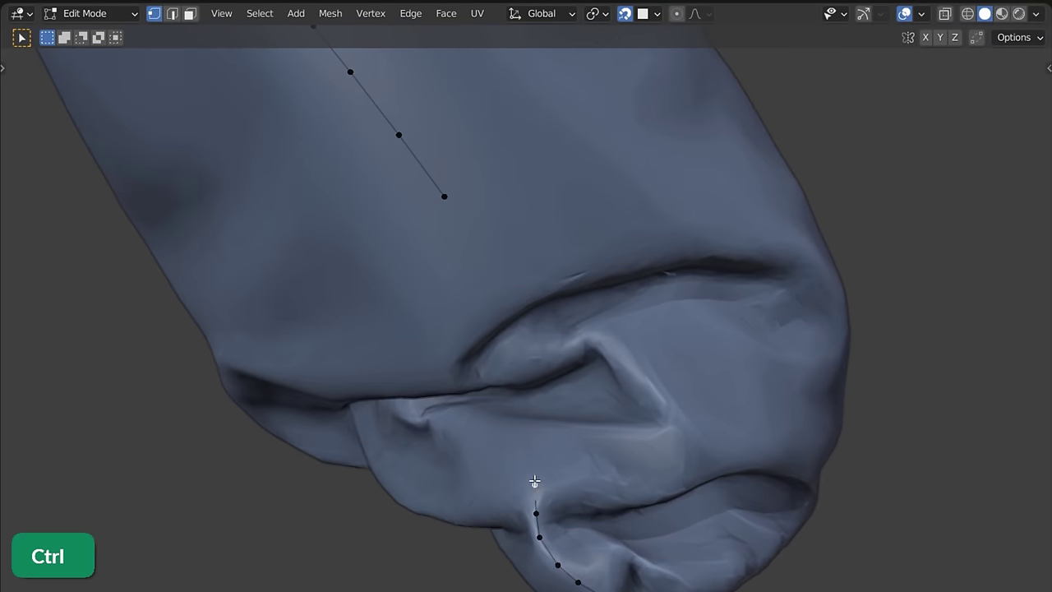
{"action": "mouse_move", "coordinate": [448, 200]}
{"action": "middle_mouse_down"}
{"action": "mouse_move", "coordinate": [746, 411]}
{"action": "mouse_move", "coordinate": [688, 481]}
{"action": "middle_mouse_up"}
{"action": "key", "text": "Tab"}
Convert the vertex chain into a 0.002 m deep bevel curve and subdivide its points.
{"action": "left_click", "coordinate": [274, 13]}
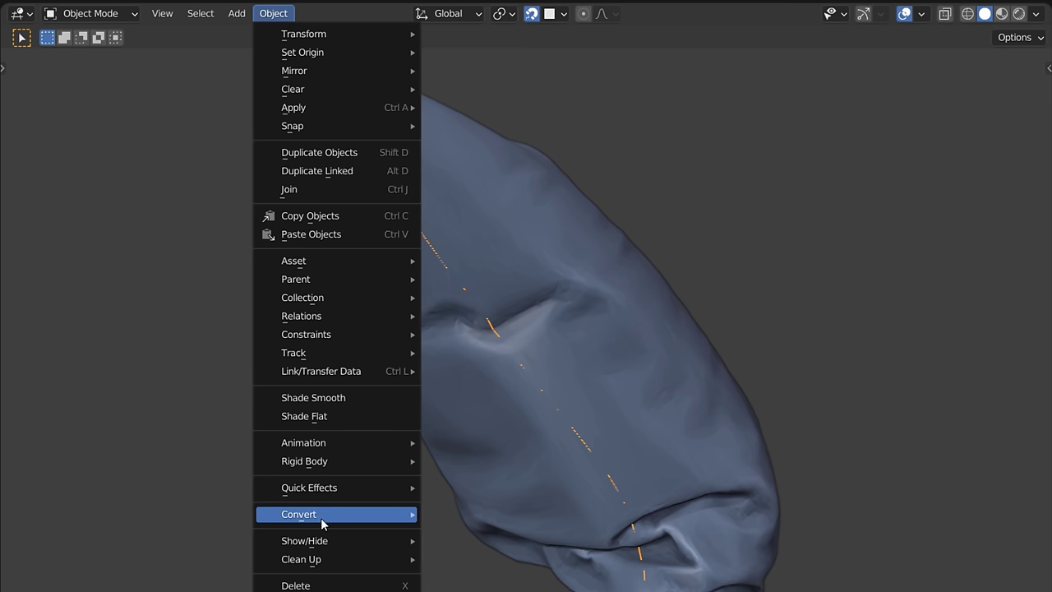
{"action": "mouse_move", "coordinate": [298, 515]}
{"action": "left_click", "coordinate": [461, 518]}
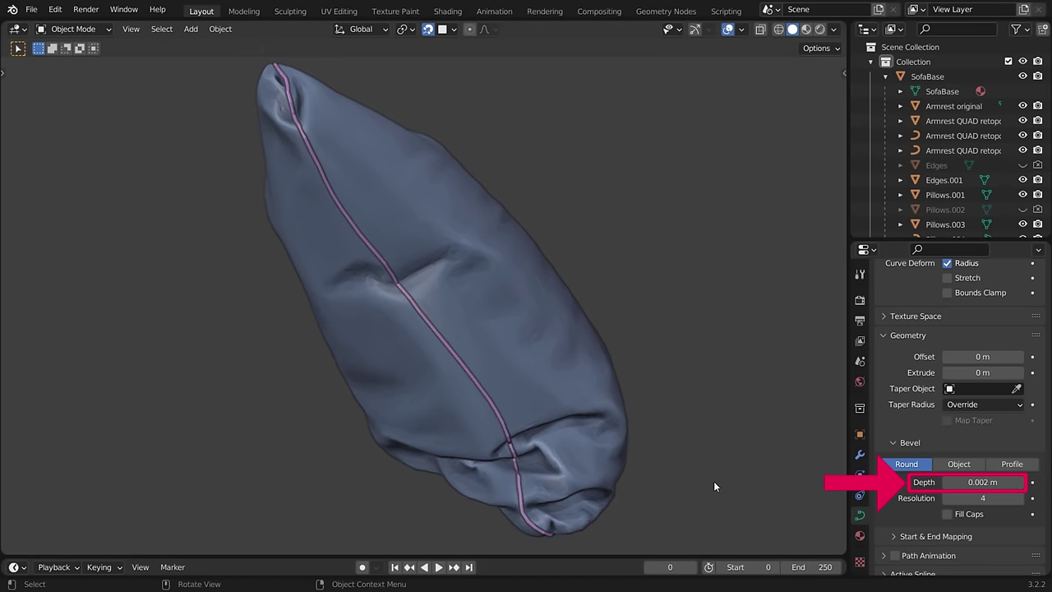
{"action": "mouse_move", "coordinate": [713, 480]}
{"action": "middle_mouse_down", "text": "ctrl"}
{"action": "mouse_move", "coordinate": [538, 381]}
{"action": "mouse_move", "coordinate": [444, 219]}
{"action": "middle_mouse_up", "text": "ctrl"}
{"action": "key", "text": "Tab"}
{"action": "key", "text": "a"}
{"action": "right_click", "coordinate": [181, 184]}
{"action": "left_click", "coordinate": [164, 186]}
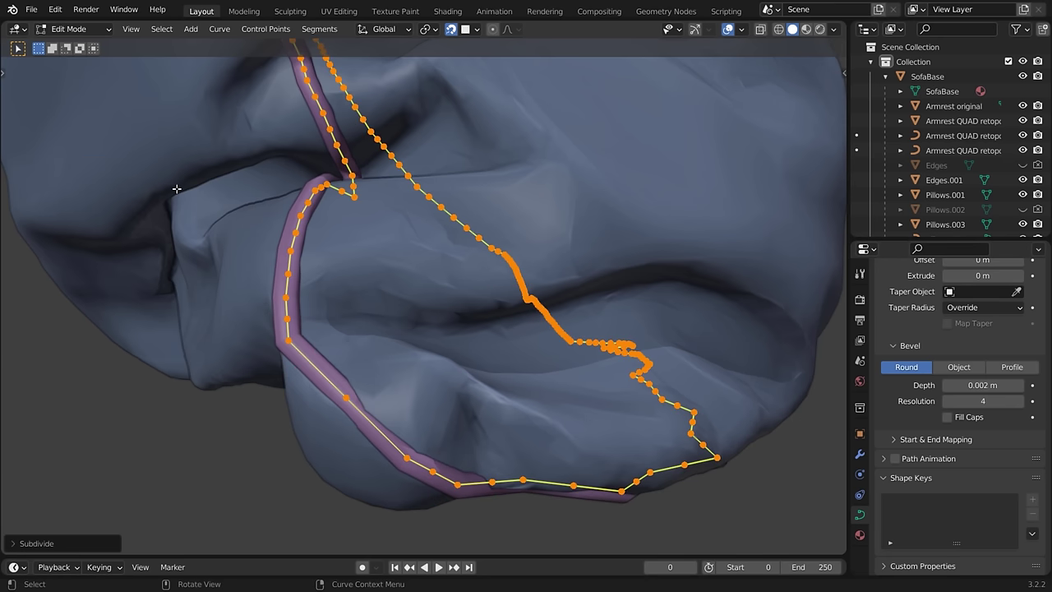
Subdivide the curve again, smooth it twice, and start moving a few lower points.
{"action": "right_click", "coordinate": [175, 188]}
{"action": "left_click", "coordinate": [154, 187]}
{"action": "right_click", "coordinate": [126, 191]}
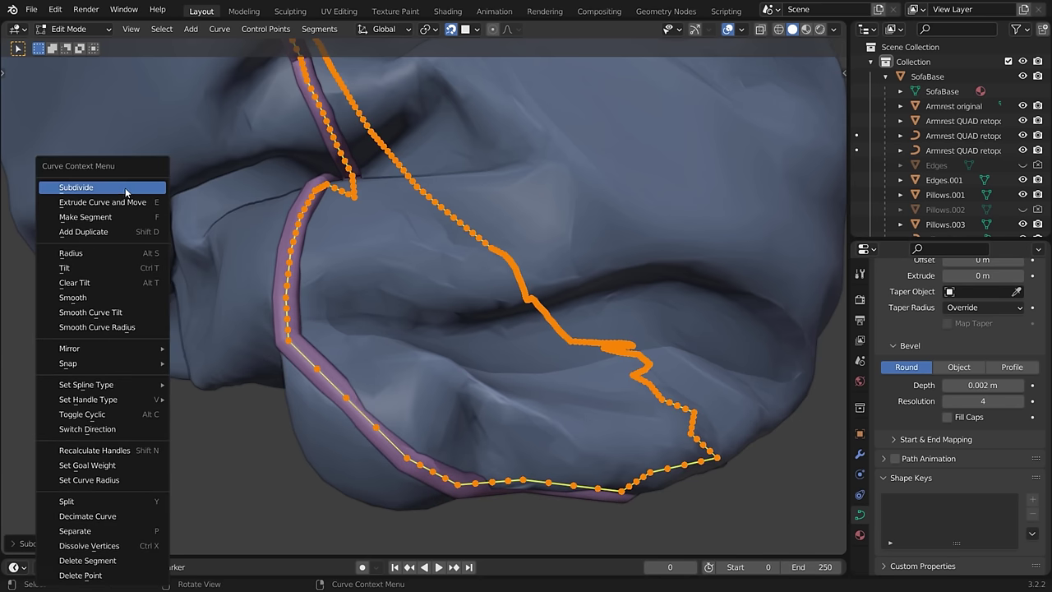
{"action": "left_click", "coordinate": [103, 298]}
{"action": "key", "text": "shift+r"}
{"action": "key", "text": "shift+r"}
{"action": "key", "text": "shift+r"}
{"action": "key", "text": "shift+r"}
{"action": "key", "text": "shift+r"}
{"action": "mouse_move", "coordinate": [336, 394]}
{"action": "left_mouse_down"}
{"action": "mouse_move", "coordinate": [399, 451]}
{"action": "mouse_move", "coordinate": [452, 475]}
{"action": "left_mouse_up"}
{"action": "key", "text": "g"}
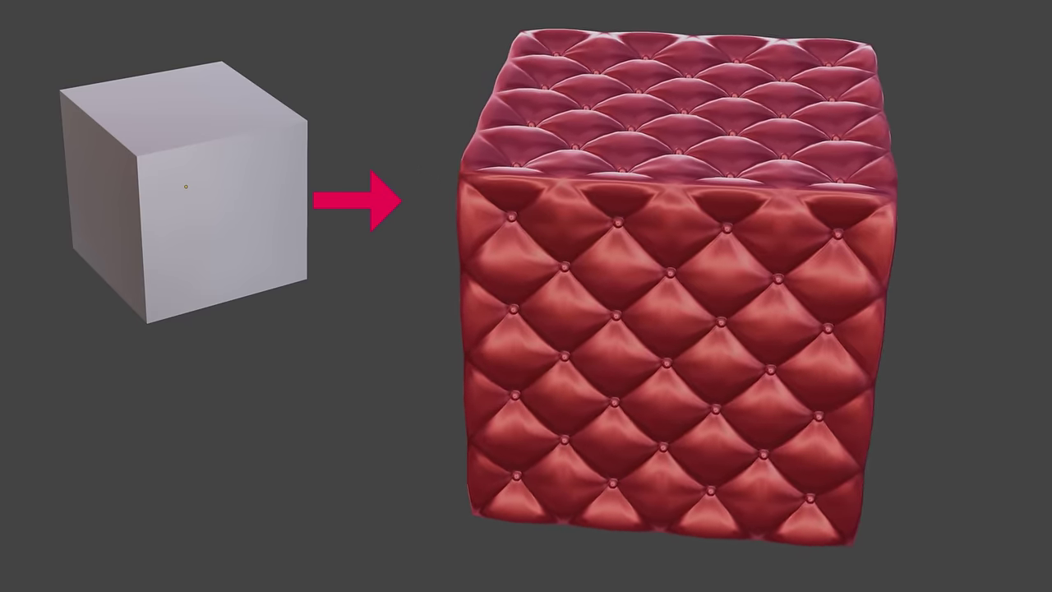
Add a new cube and subdivide its faces twice into a 4x4 grid.
{"action": "key", "text": "shift+a"}
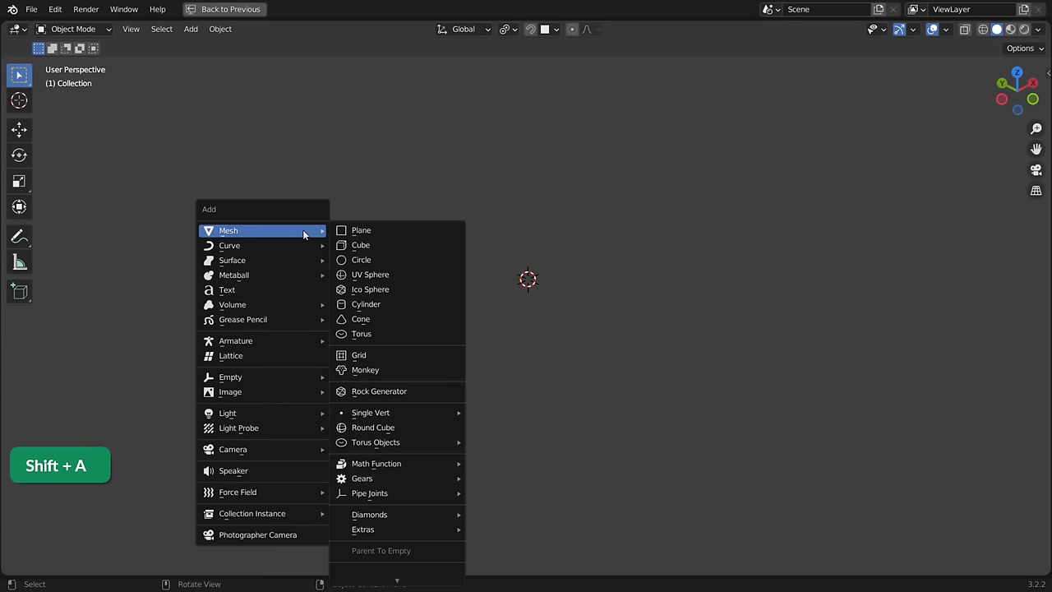
{"action": "left_click", "coordinate": [388, 245]}
{"action": "key", "text": "Tab"}
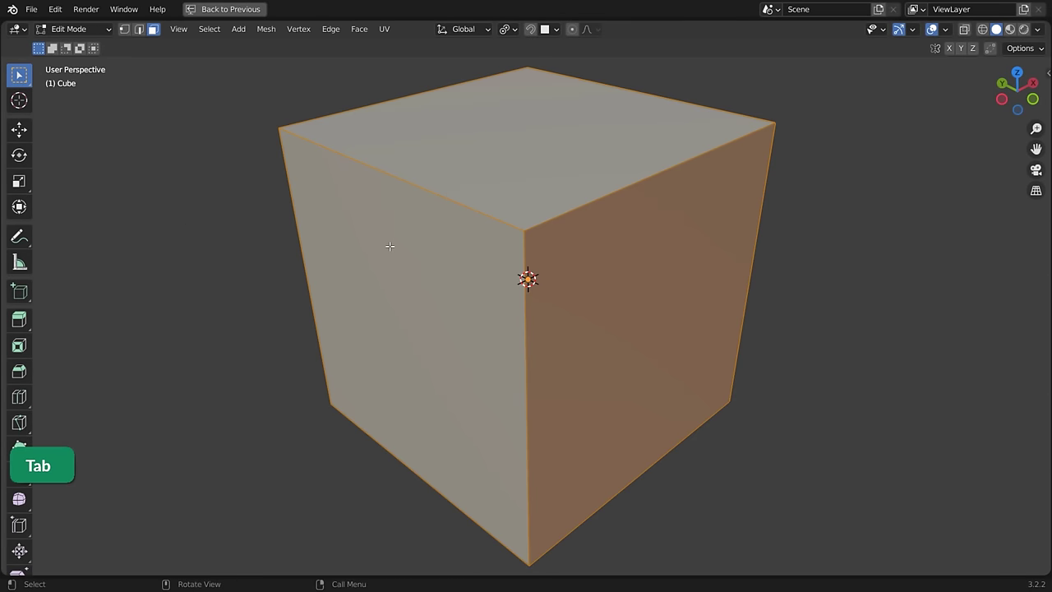
{"action": "right_click", "coordinate": [144, 189]}
{"action": "left_click", "coordinate": [141, 191]}
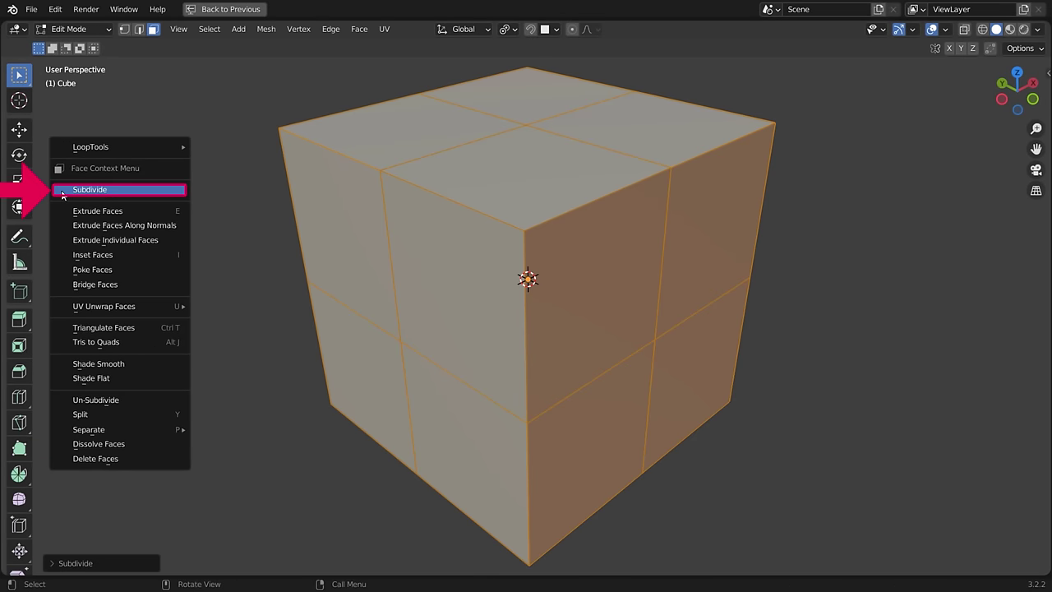
{"action": "left_click", "coordinate": [145, 192]}
Poke all faces, convert Tris to Quads, then poke the faces twice more.
{"action": "left_click", "coordinate": [359, 29]}
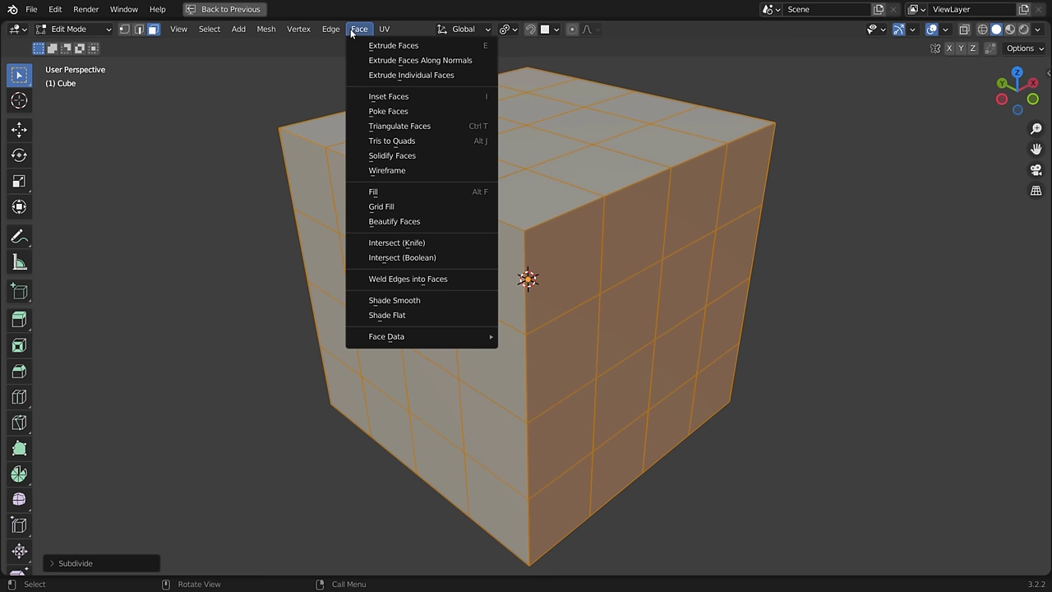
{"action": "left_click", "coordinate": [370, 111]}
{"action": "left_click", "coordinate": [358, 31]}
{"action": "left_click", "coordinate": [436, 147]}
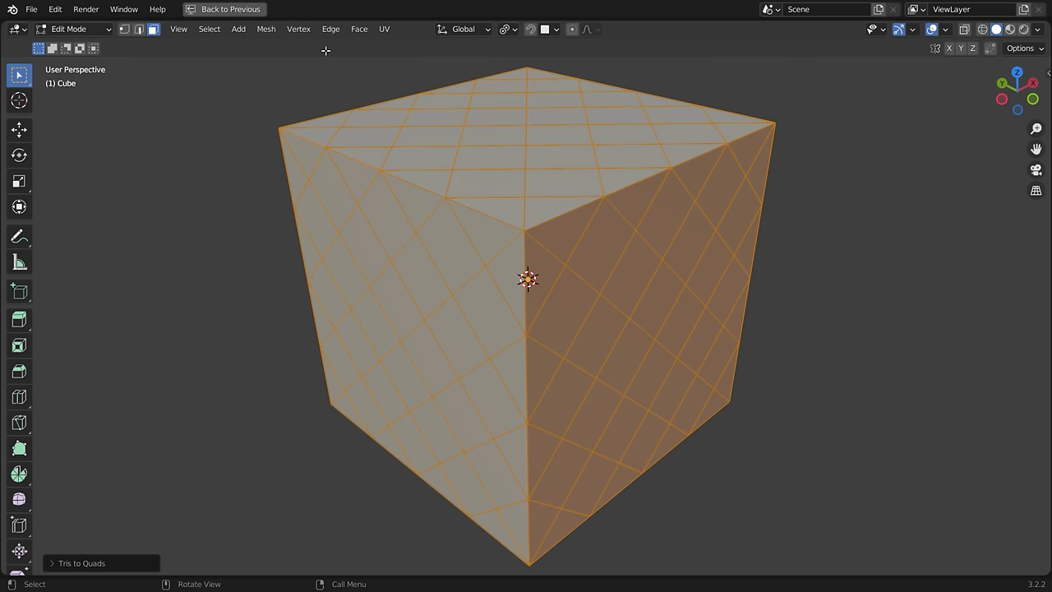
{"action": "left_click", "coordinate": [358, 31]}
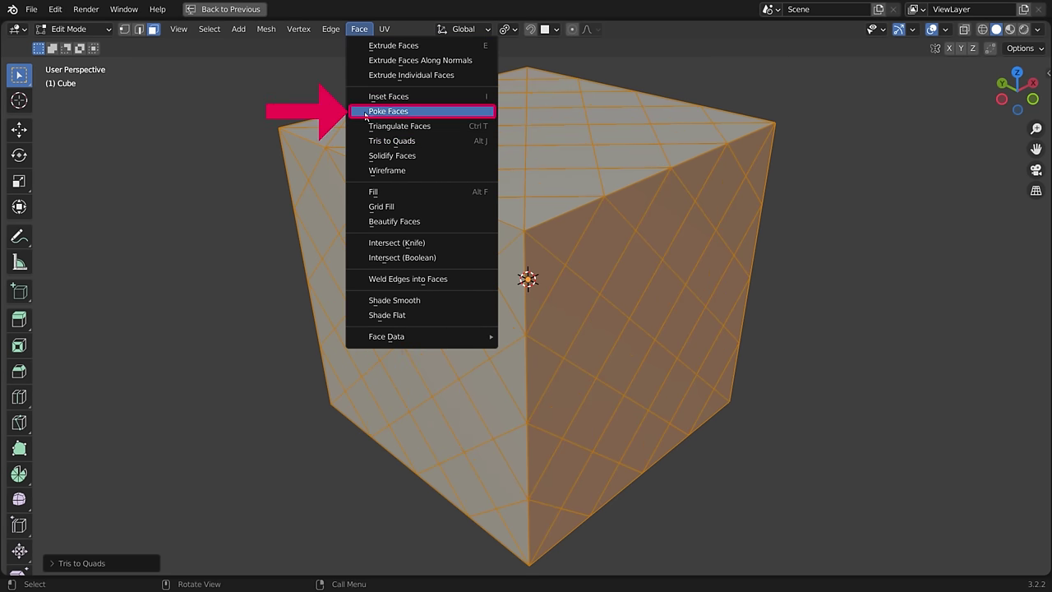
{"action": "left_click", "coordinate": [444, 111]}
{"action": "key", "text": "shift+r"}
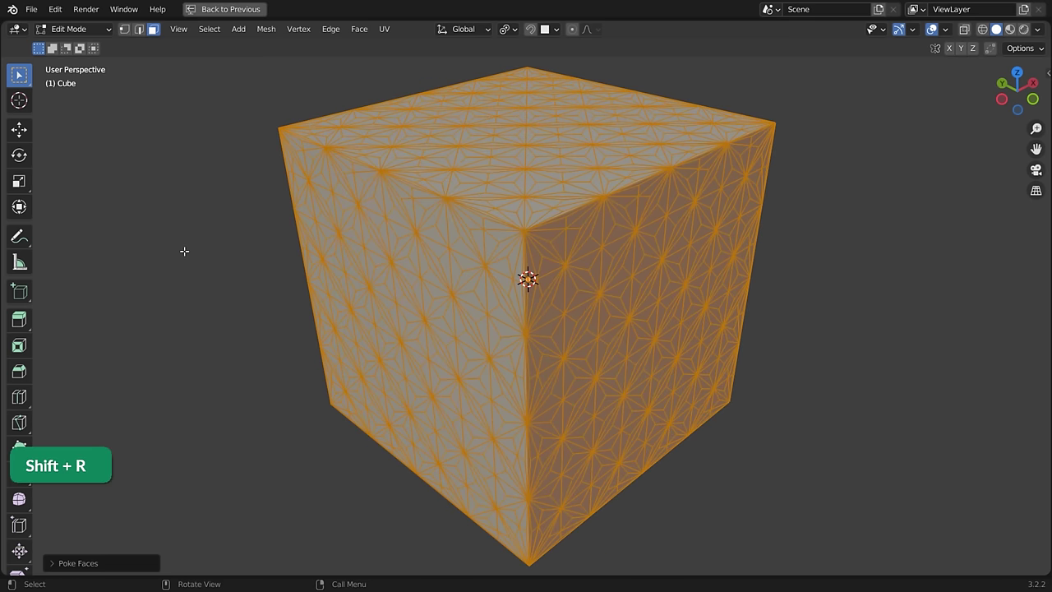
Select one many-edged star vertex in vertex select mode.
{"action": "key", "text": "1"}
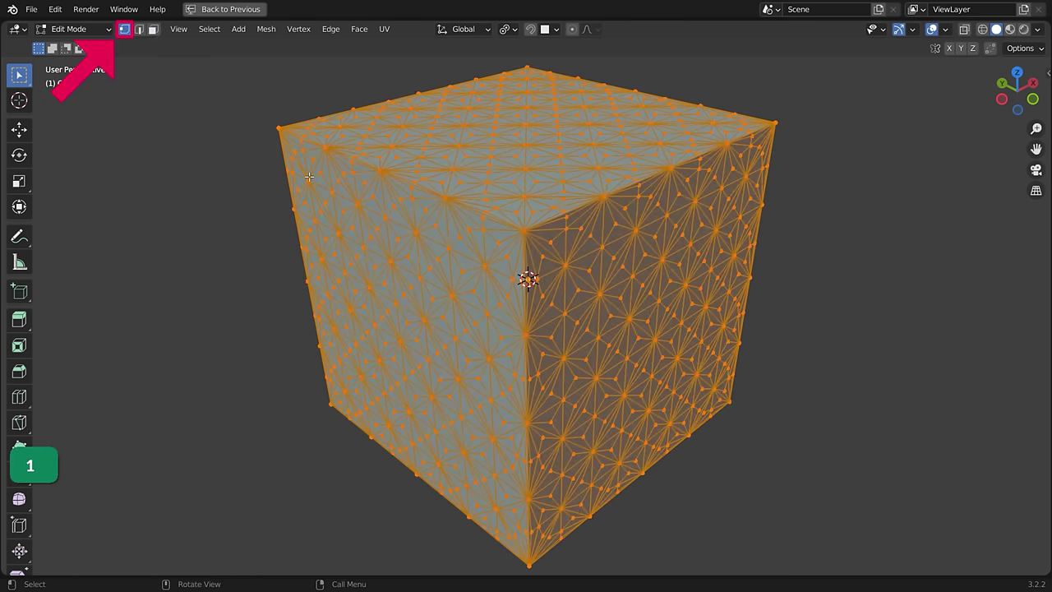
{"action": "left_click", "coordinate": [308, 177]}
{"action": "middle_click_drag", "start_coordinate": [308, 176], "coordinate": [549, 340], "text": "ctrl"}
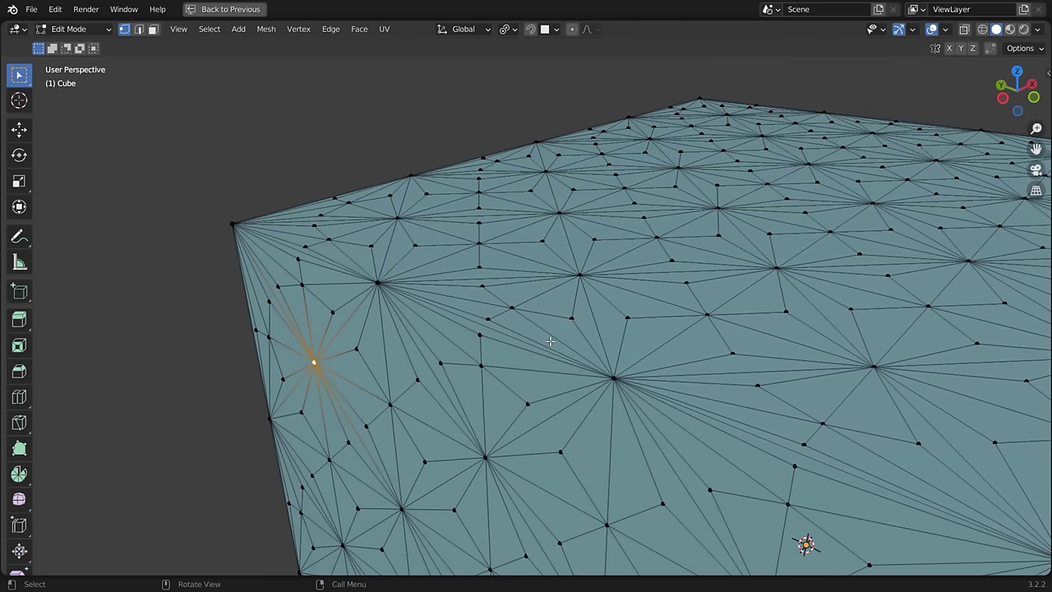
Select all vertices with the same number of connecting edges and vertex-bevel them.
{"action": "left_click", "coordinate": [203, 33]}
{"action": "mouse_move", "coordinate": [240, 204]}
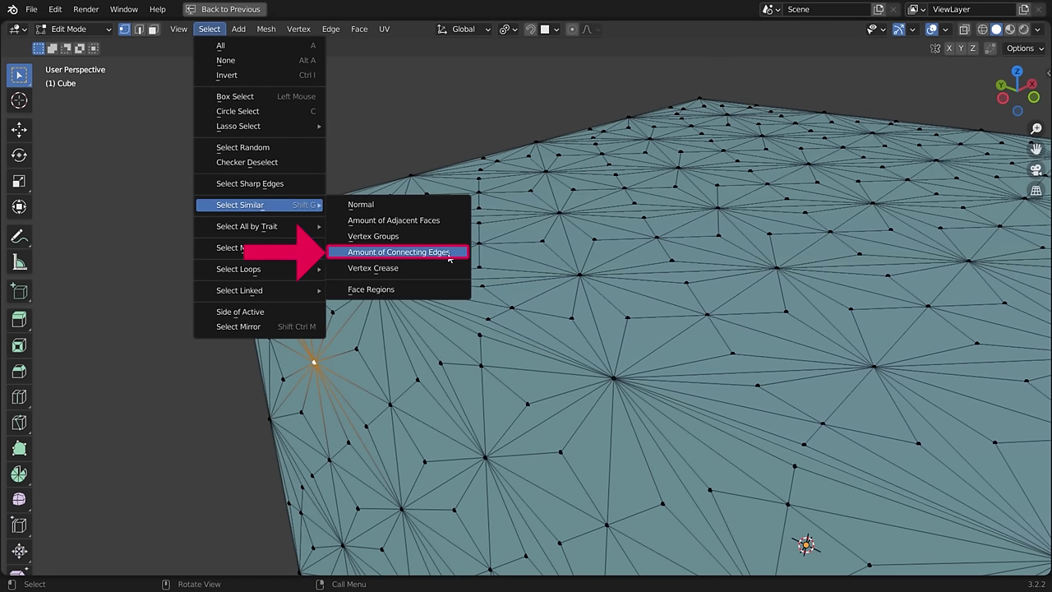
{"action": "left_click", "coordinate": [449, 256]}
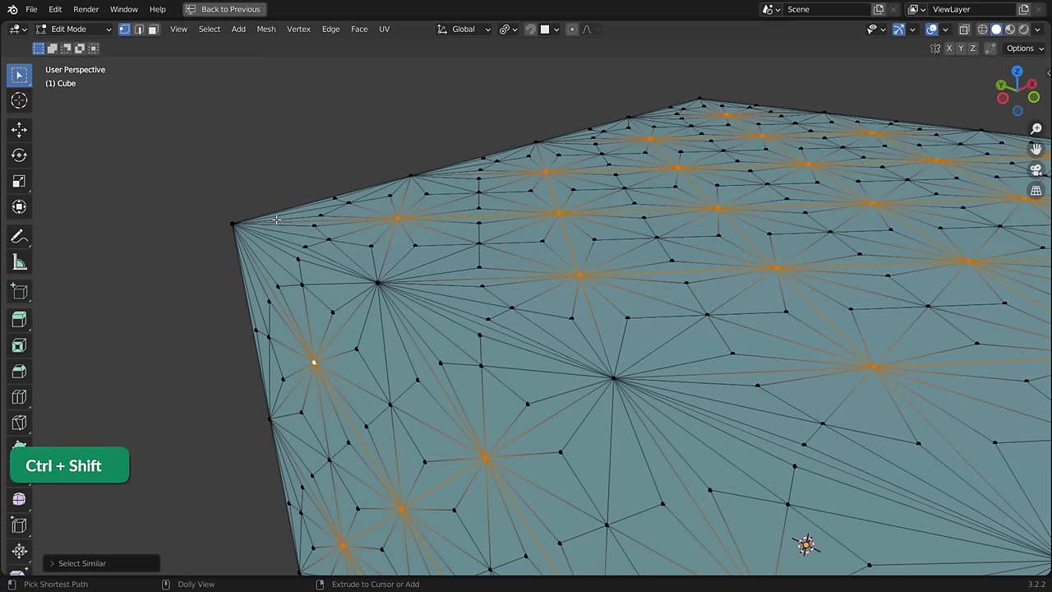
{"action": "key", "text": "ctrl+shift+b"}
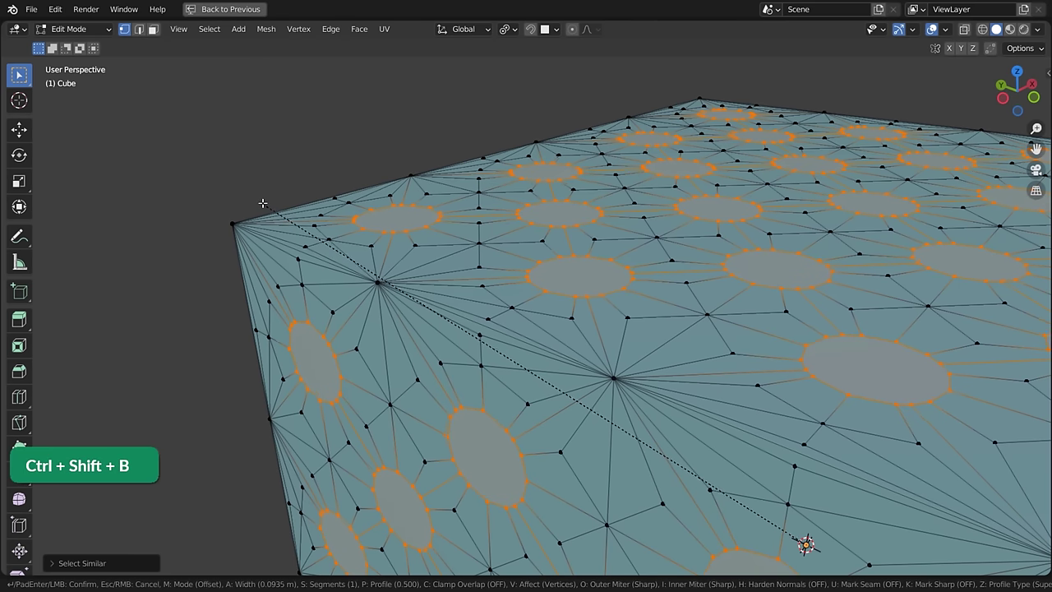
{"action": "left_click", "coordinate": [262, 203]}
Extrude the disc faces inward along their normals, then extrude them outward as studs.
{"action": "left_click", "coordinate": [152, 29]}
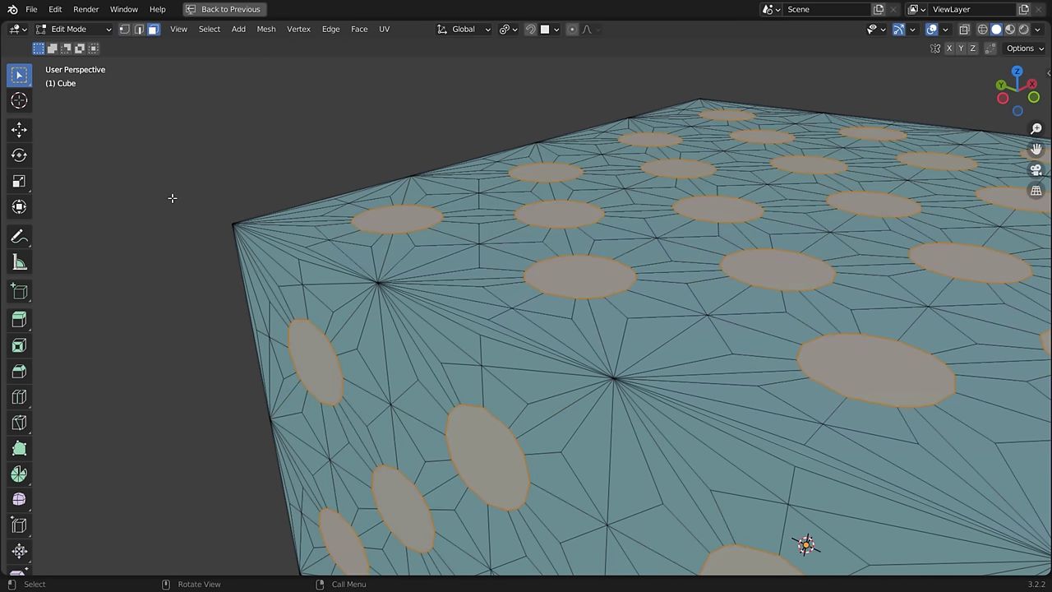
{"action": "key", "text": "alt+e"}
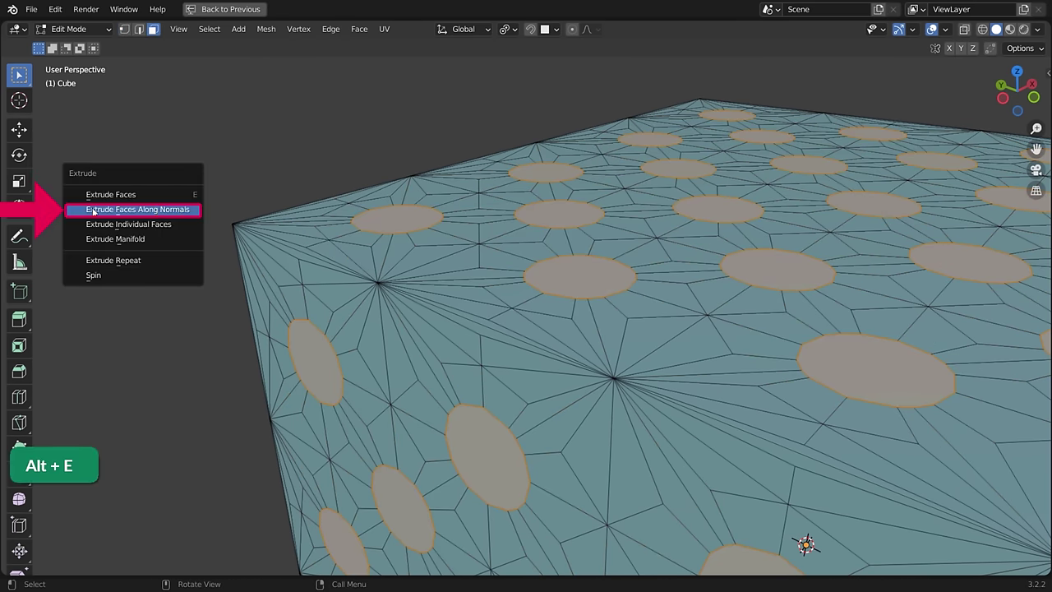
{"action": "left_click", "coordinate": [179, 211]}
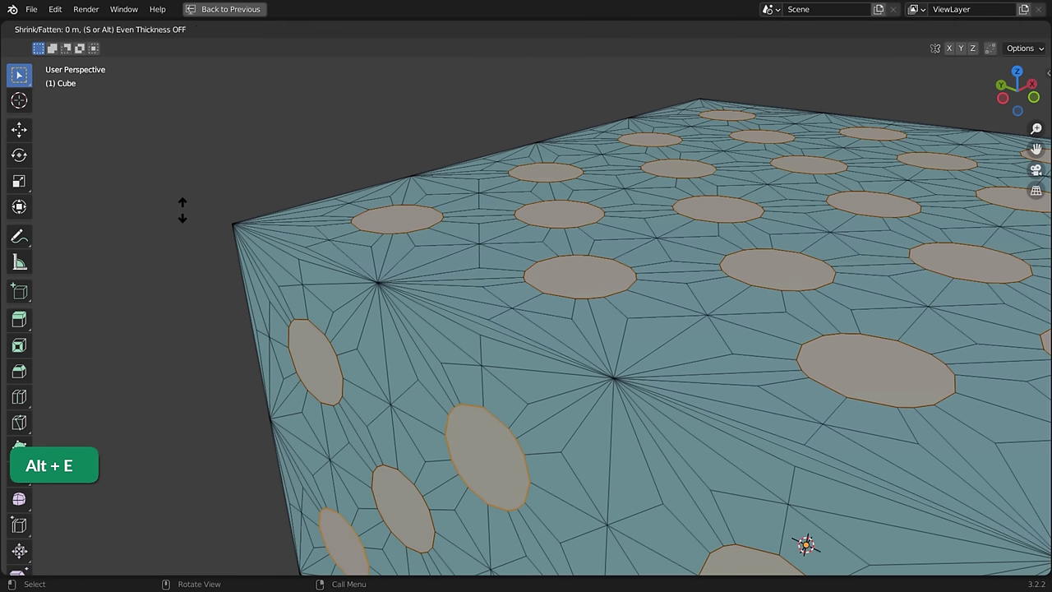
{"action": "left_click", "coordinate": [361, 244]}
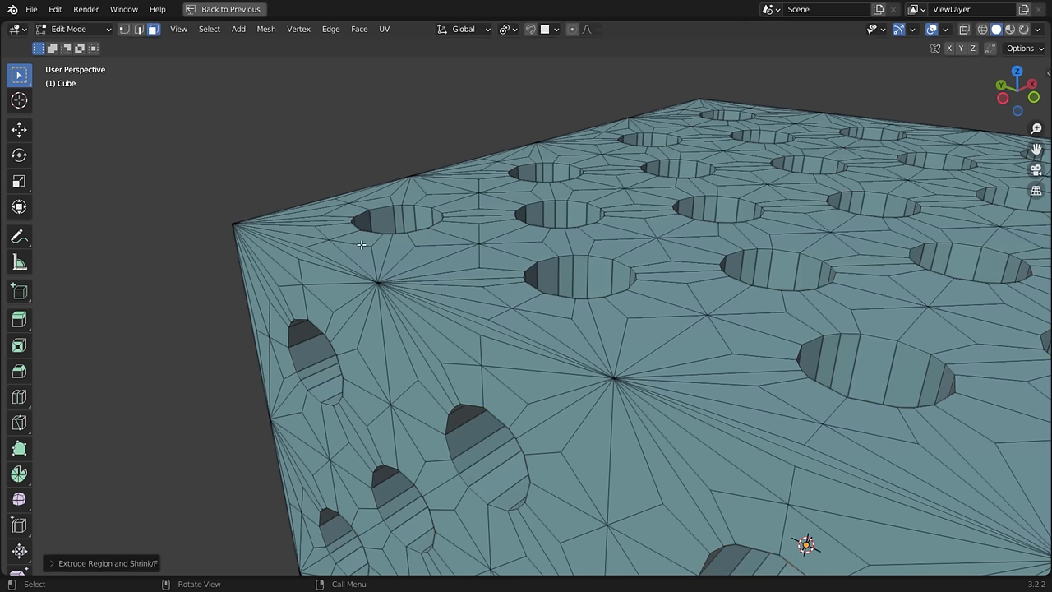
{"action": "key", "text": "alt+e"}
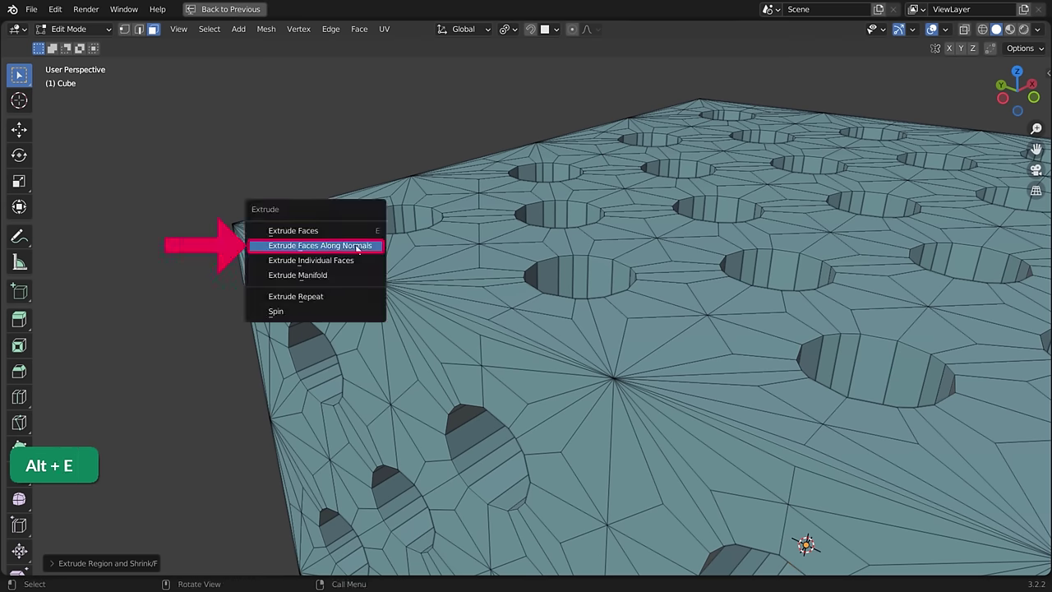
{"action": "left_click", "coordinate": [356, 247]}
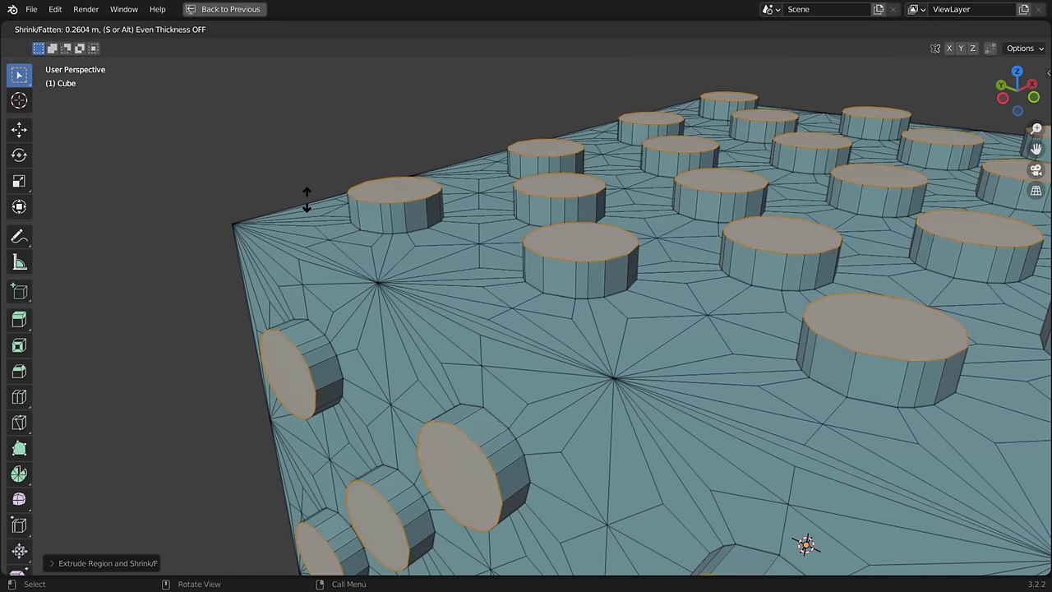
Extend the disc selection to their side faces and set the pivot to Individual Origins.
{"action": "left_click", "coordinate": [311, 200]}
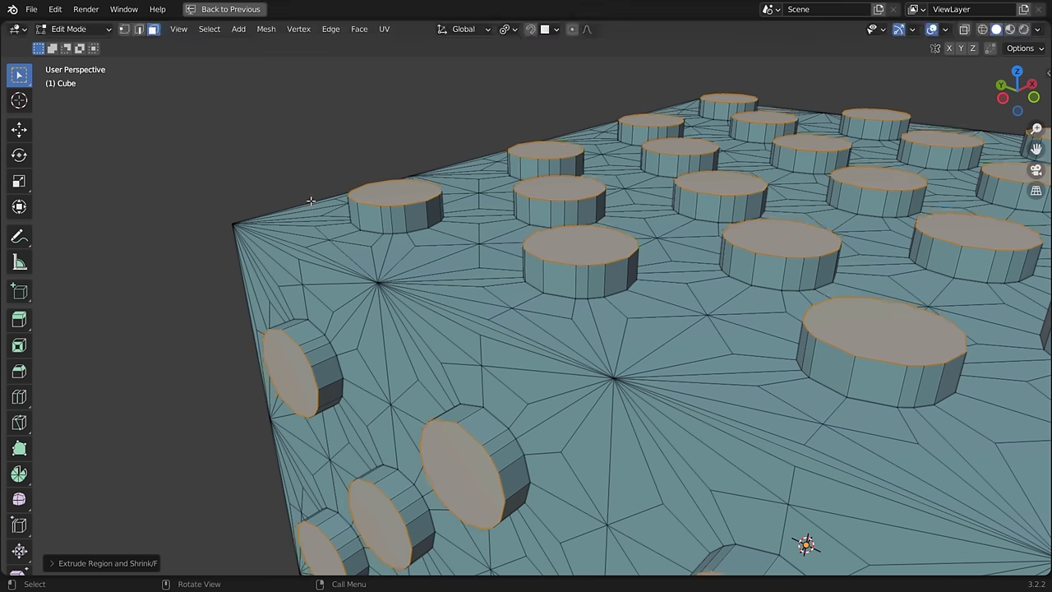
{"action": "key", "text": "ctrl+KP_Add"}
{"action": "key", "text": "ctrl+KP_Add"}
{"action": "middle_click_drag", "start_coordinate": [310, 201], "coordinate": [345, 80], "text": "shift"}
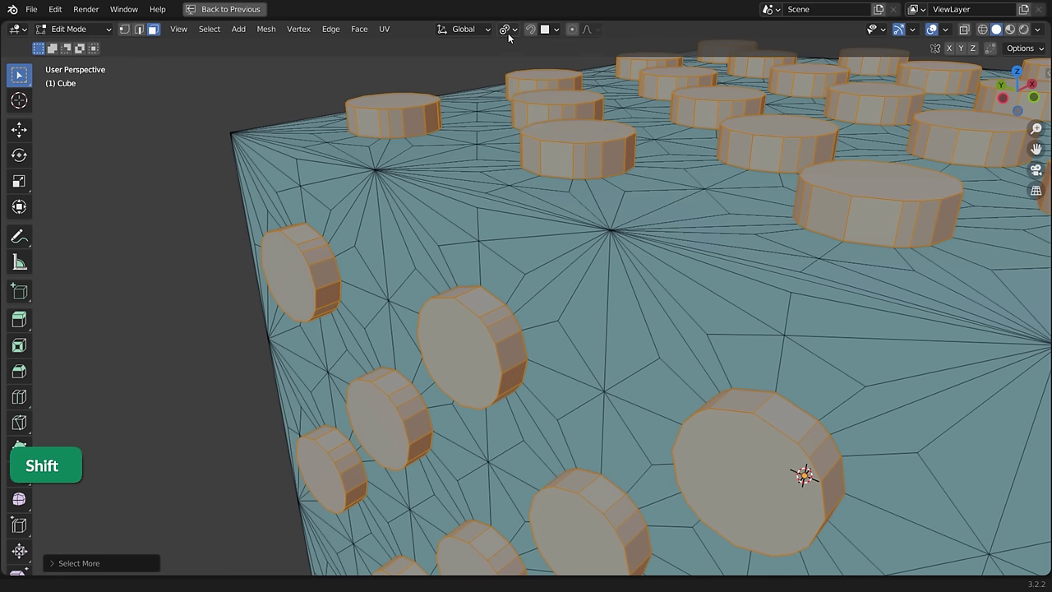
{"action": "left_click", "coordinate": [507, 31]}
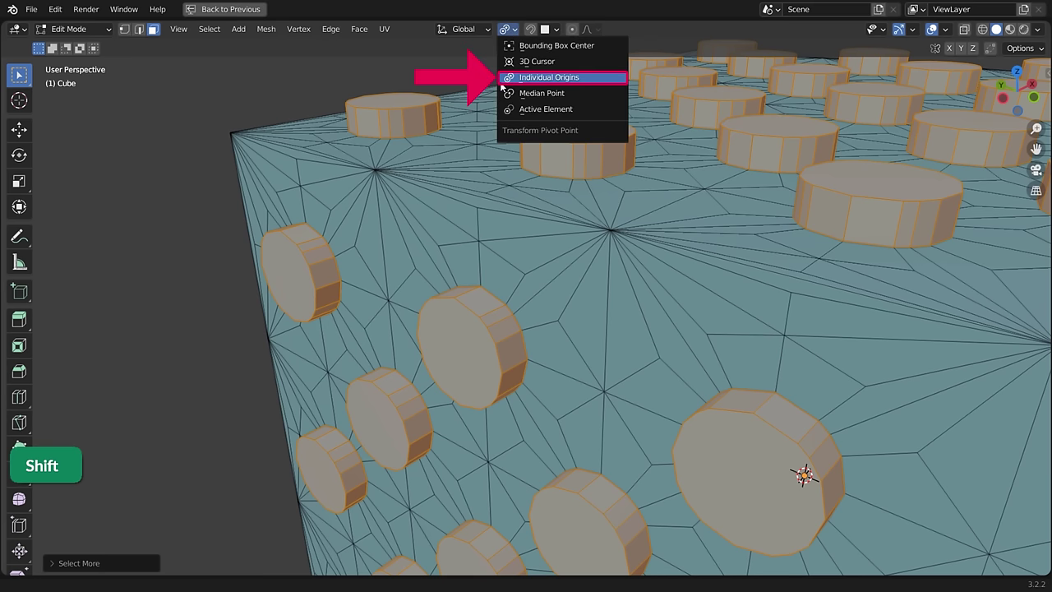
{"action": "left_click", "coordinate": [565, 82]}
Scale the discs down into tiny button dots and return to Object Mode.
{"action": "key", "text": "s"}
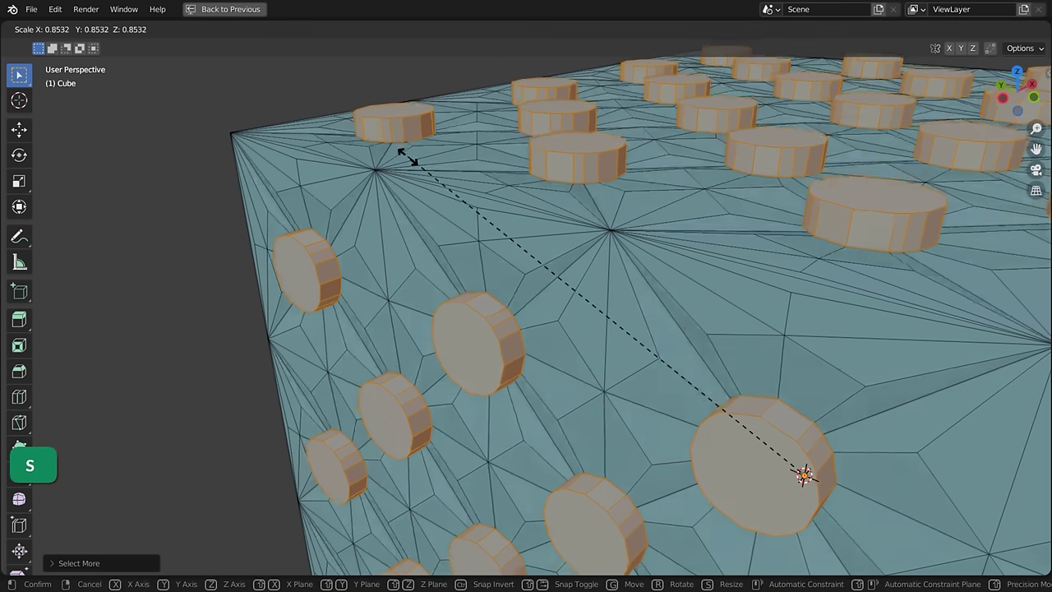
{"action": "left_click", "coordinate": [781, 460]}
{"action": "key", "text": "shift+c"}
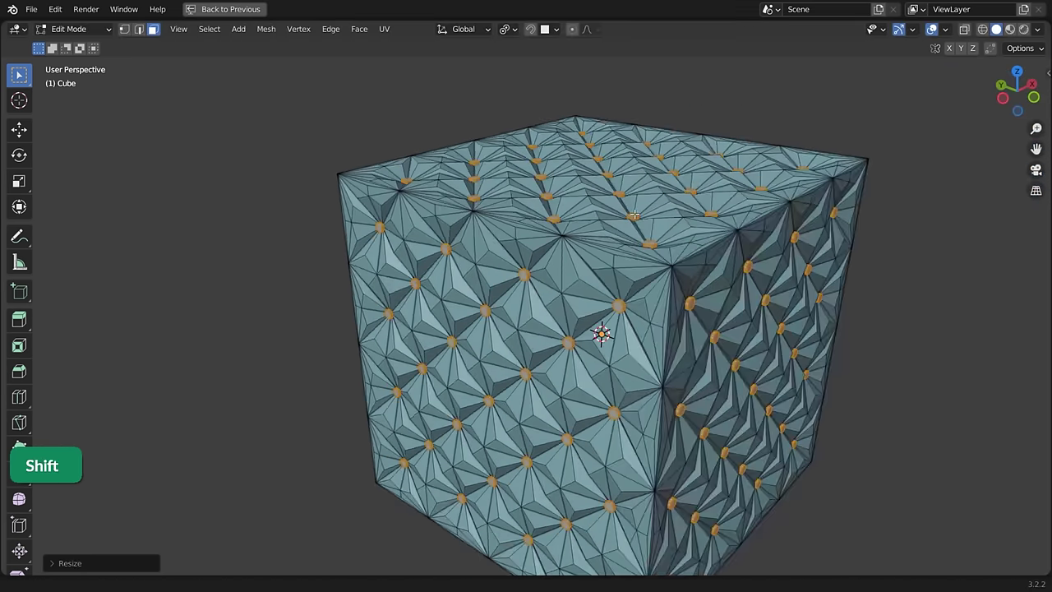
{"action": "middle_click_drag", "start_coordinate": [587, 323], "coordinate": [532, 145]}
{"action": "key", "text": "Tab"}
Shade the tufted cube smooth and add a level-1 Subdivision Surface modifier with Ctrl+1.
{"action": "right_click", "coordinate": [372, 158]}
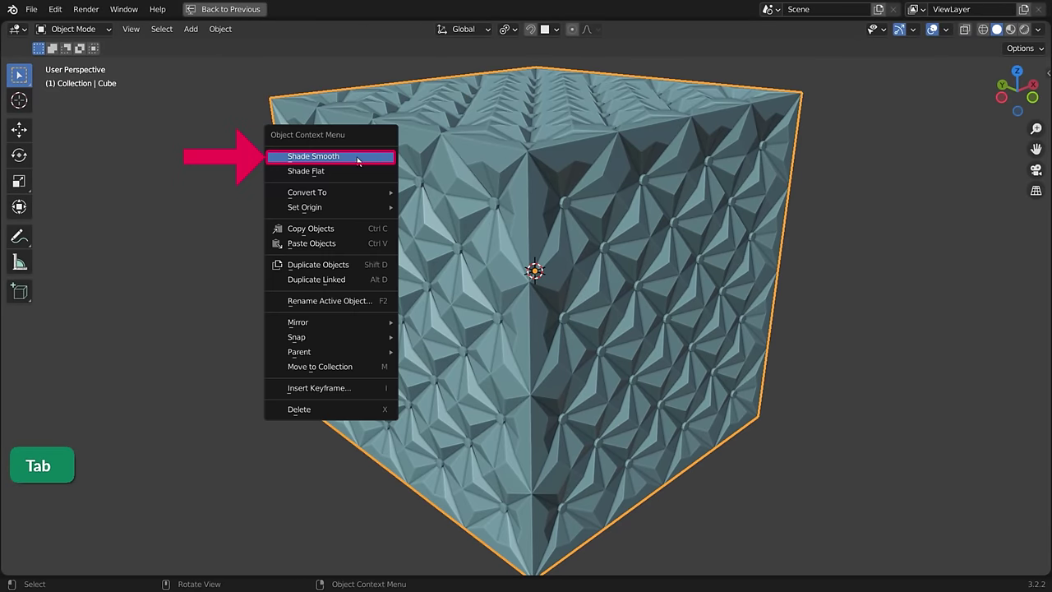
{"action": "left_click", "coordinate": [370, 159]}
{"action": "key", "text": "ctrl+space"}
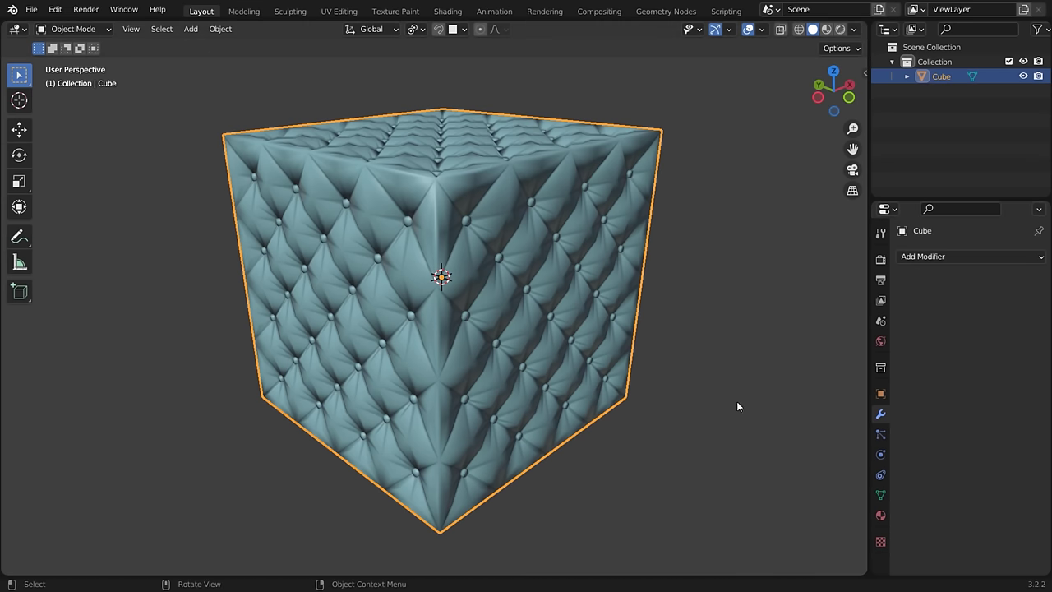
{"action": "key", "text": "ctrl+1"}
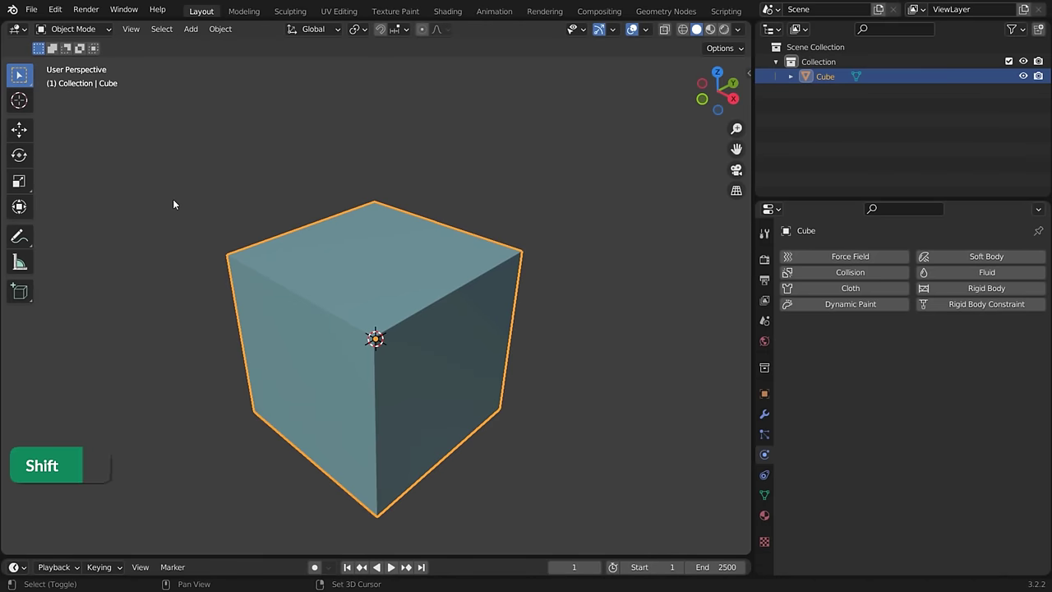
Add a plane and raise it along Z to sit above the cube.
{"action": "key", "text": "shift+a"}
{"action": "left_click", "coordinate": [295, 197]}
{"action": "key", "text": "g"}
{"action": "key", "text": "z"}
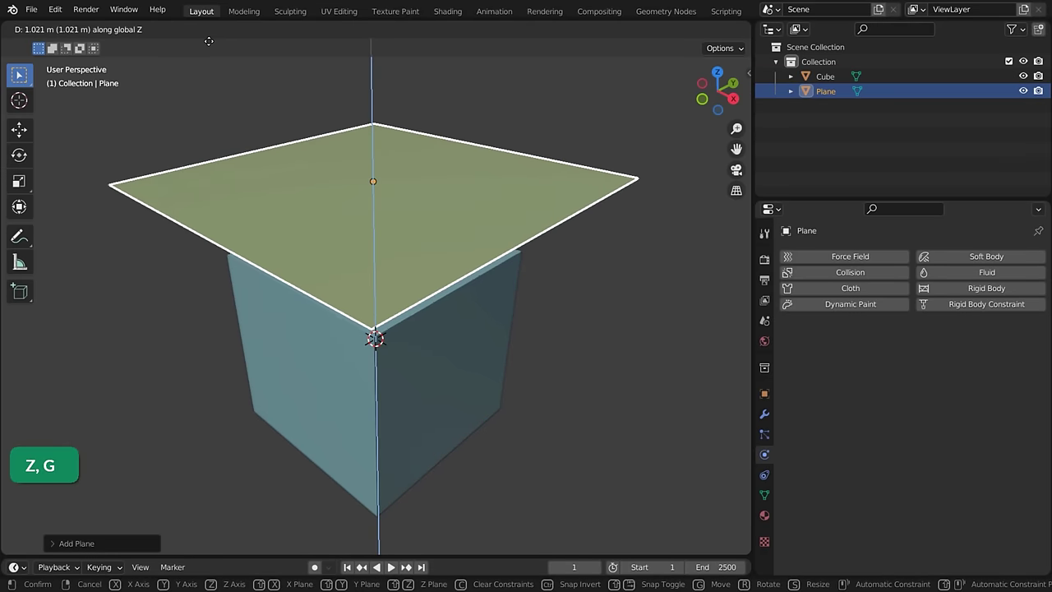
{"action": "left_click_drag", "start_coordinate": [208, 122], "coordinate": [209, 527]}
{"action": "left_click", "coordinate": [209, 528]}
Subdivide the plane twice in Edit Mode into a dense vertex grid.
{"action": "key", "text": "Tab"}
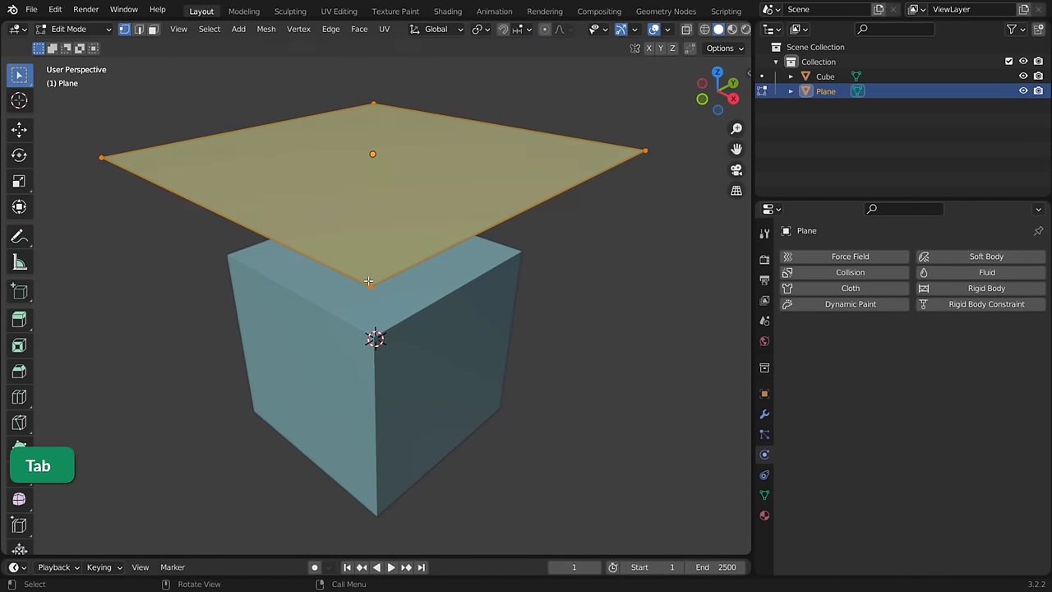
{"action": "right_click", "coordinate": [311, 238]}
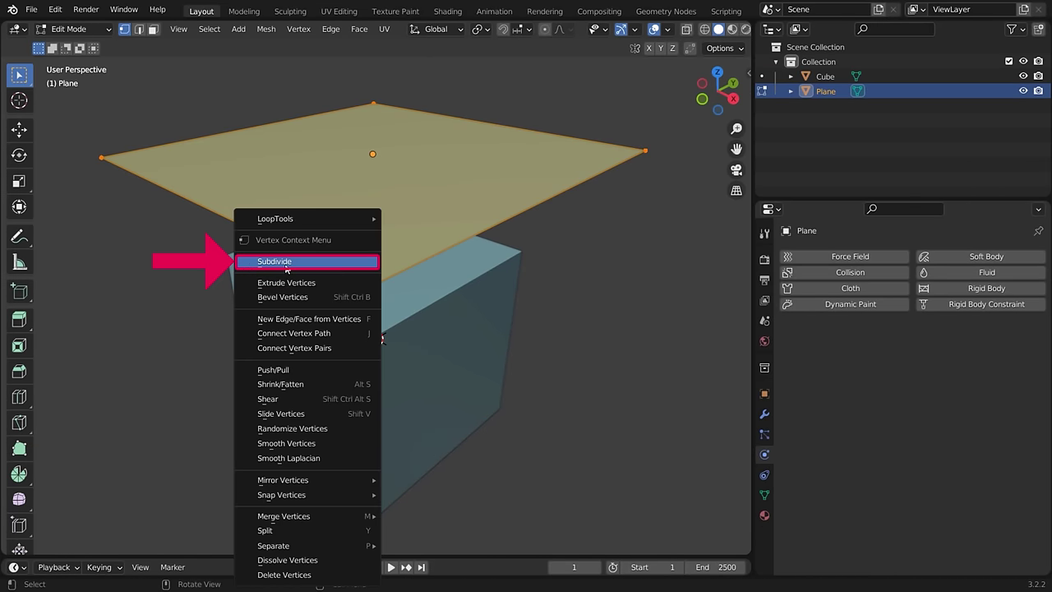
{"action": "left_click", "coordinate": [318, 270]}
{"action": "key", "text": "shift+r"}
{"action": "key", "text": "shift+r"}
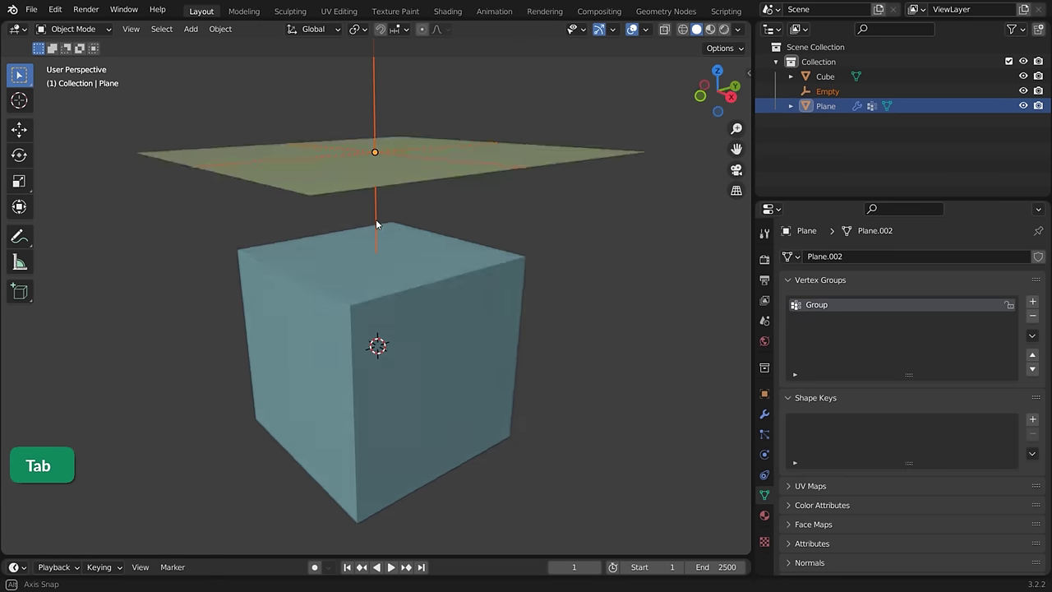
Select the cube and show its Physics properties.
{"action": "middle_click_drag", "start_coordinate": [375, 214], "coordinate": [375, 232], "text": "shift"}
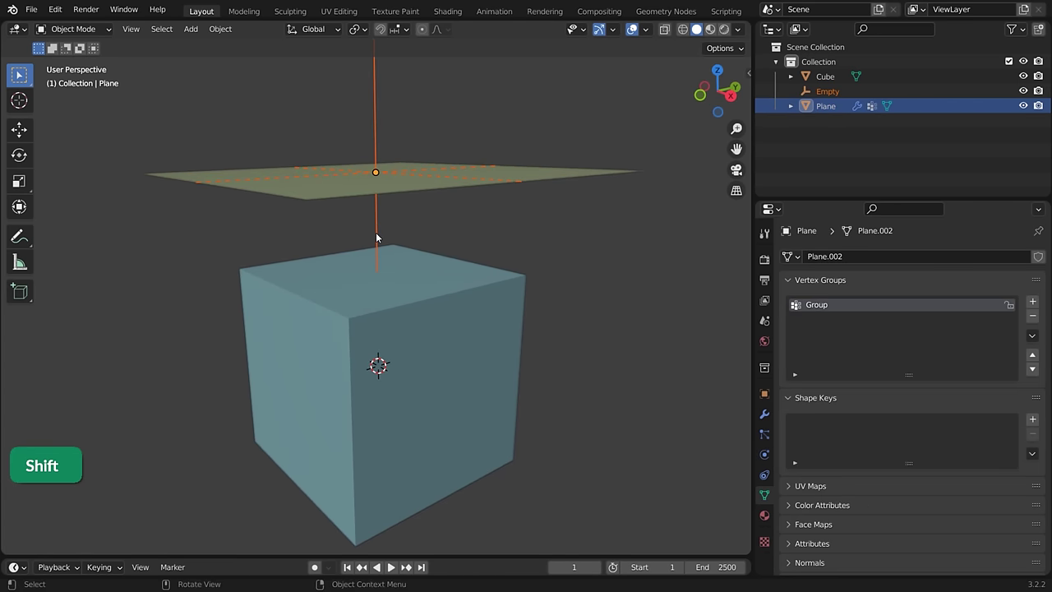
{"action": "left_click", "coordinate": [399, 306]}
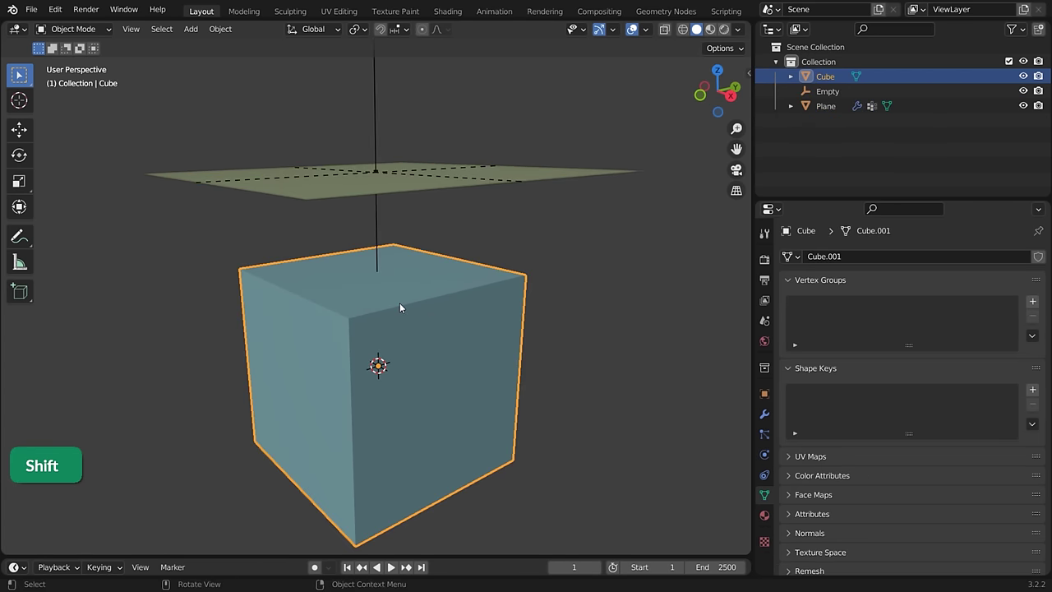
{"action": "left_click", "coordinate": [763, 452]}
Make the cube a collision object and add a vertex group for a vertex near the plane's centre.
{"action": "left_click", "coordinate": [894, 276]}
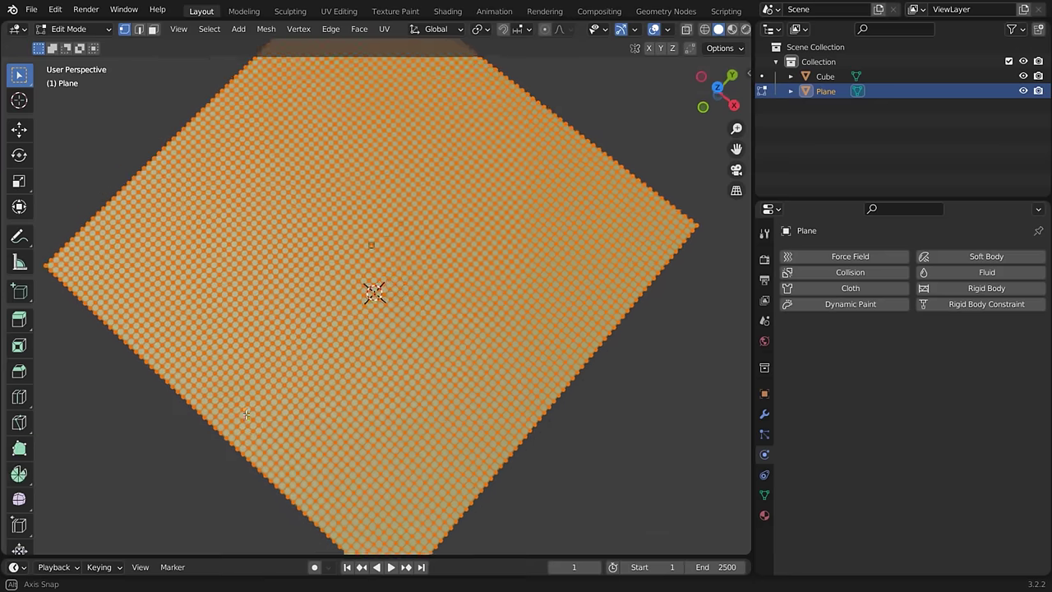
{"action": "left_click", "coordinate": [596, 380]}
{"action": "left_click", "coordinate": [763, 494]}
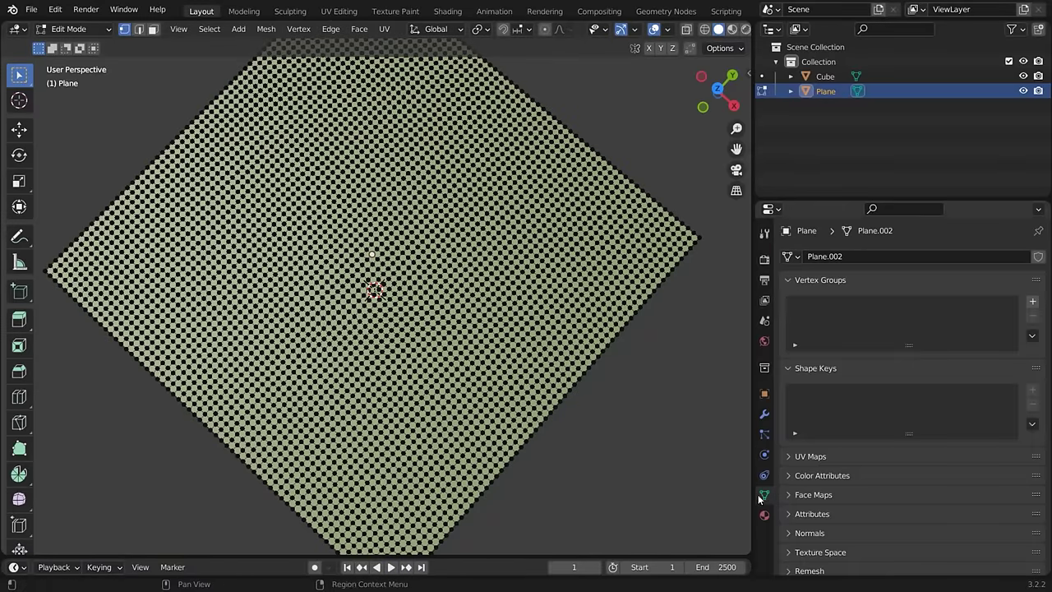
{"action": "left_click", "coordinate": [1031, 301]}
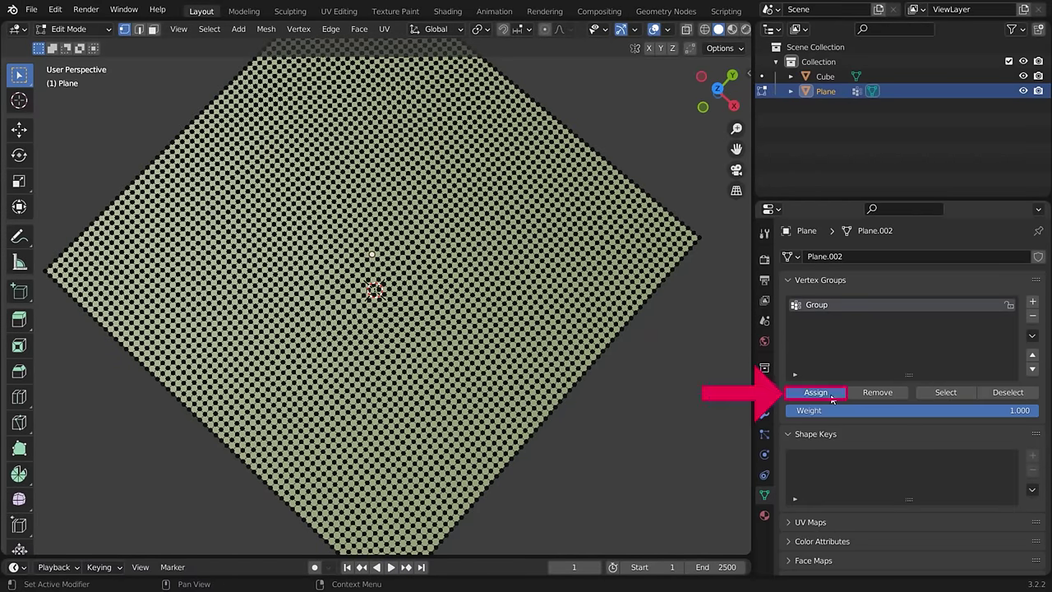
Hook the chosen vertex to a new Empty and return to Object Mode.
{"action": "key", "text": "ctrl"}
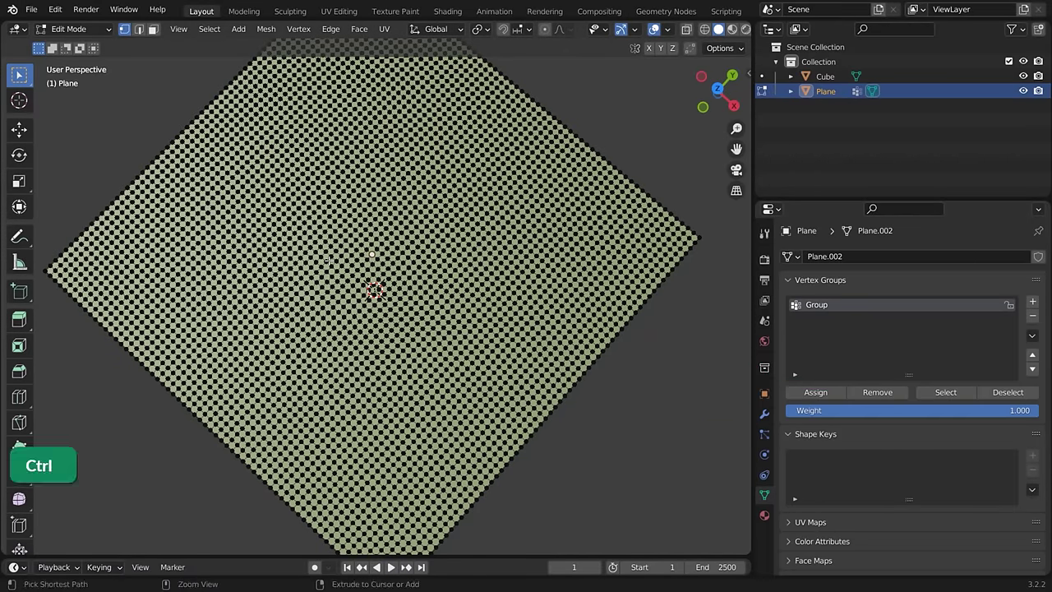
{"action": "key", "text": "ctrl+h"}
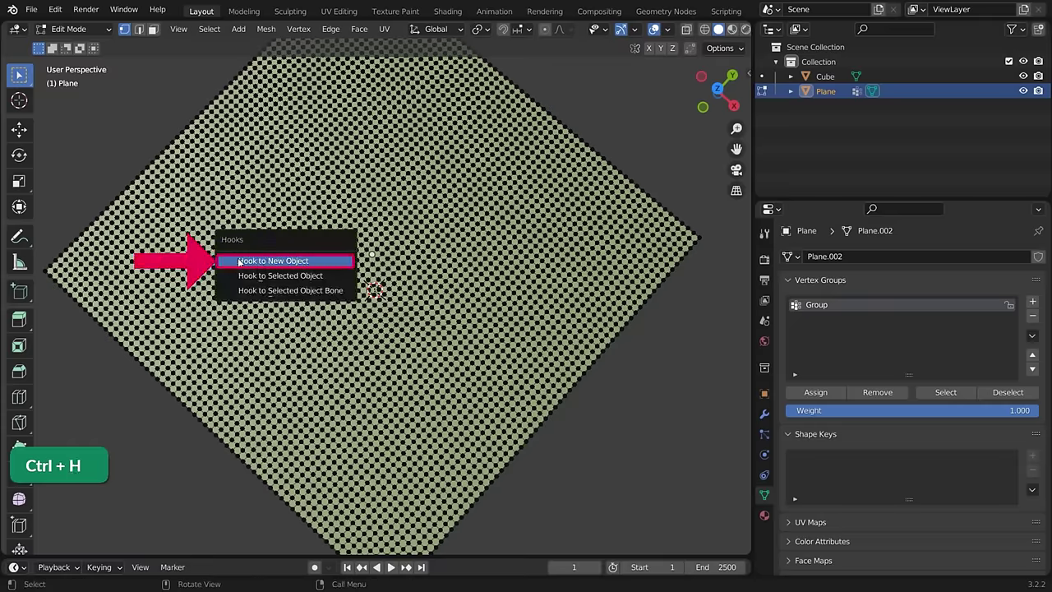
{"action": "left_click", "coordinate": [304, 262]}
{"action": "key", "text": "Tab"}
{"action": "mouse_move", "coordinate": [394, 327]}
{"action": "middle_mouse_down"}
{"action": "mouse_move", "coordinate": [382, 265]}
{"action": "mouse_move", "coordinate": [557, 173]}
{"action": "middle_mouse_up"}
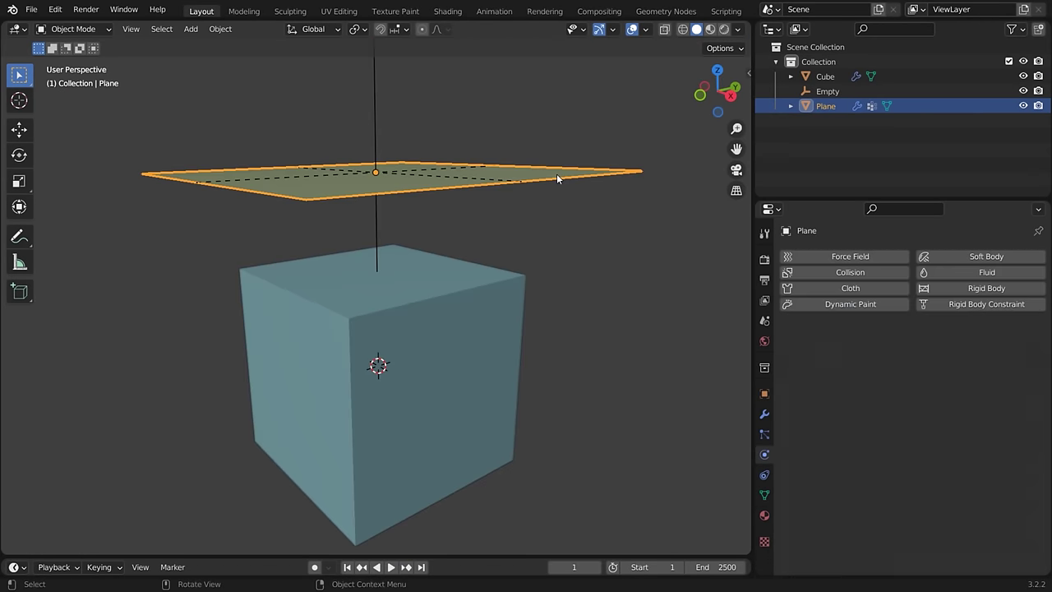
Add Cloth physics to the plane with vertex group Group as its Pin Group.
{"action": "left_click", "coordinate": [903, 294]}
{"action": "scroll", "coordinate": [883, 329], "scroll_direction": "down", "scroll_amount": 4}
{"action": "scroll", "coordinate": [896, 341], "scroll_direction": "down", "scroll_amount": 5}
{"action": "scroll", "coordinate": [912, 353], "scroll_direction": "down", "scroll_amount": 5}
{"action": "scroll", "coordinate": [928, 365], "scroll_direction": "down", "scroll_amount": 2}
{"action": "left_click", "coordinate": [929, 362]}
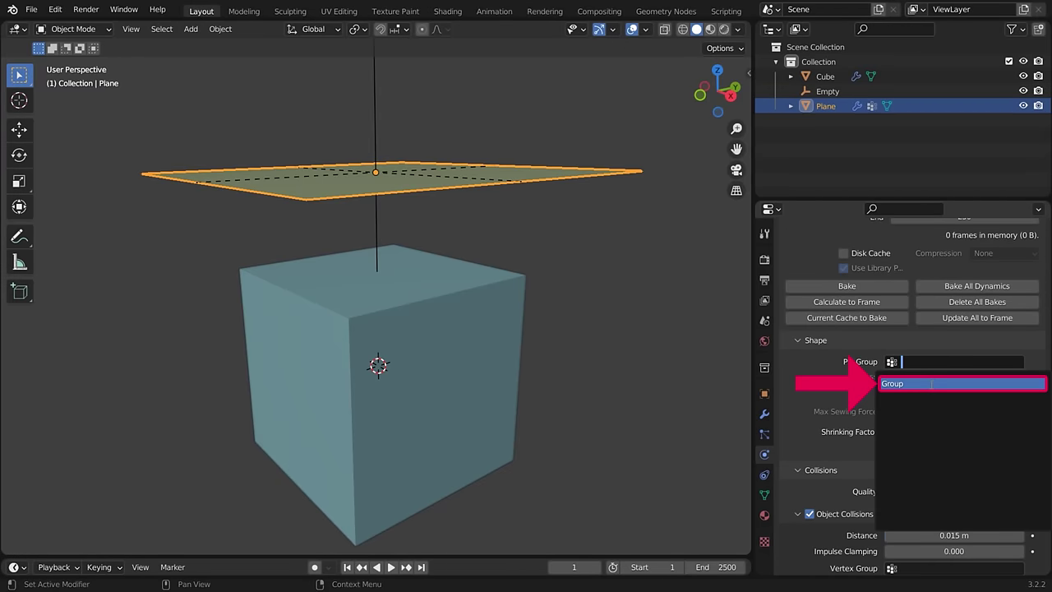
{"action": "left_click", "coordinate": [931, 383]}
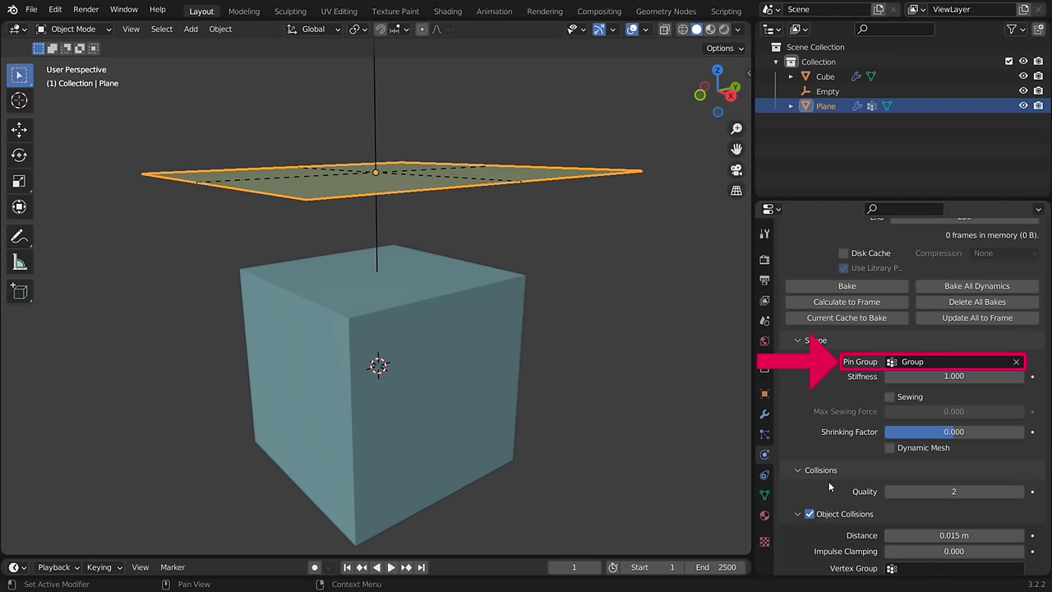
Enable Self Collisions on the cloth and smooth-shade the plane.
{"action": "scroll", "coordinate": [829, 481], "scroll_direction": "down", "scroll_amount": 4}
{"action": "scroll", "coordinate": [809, 339], "scroll_direction": "down", "scroll_amount": 1}
{"action": "left_click", "coordinate": [810, 458]}
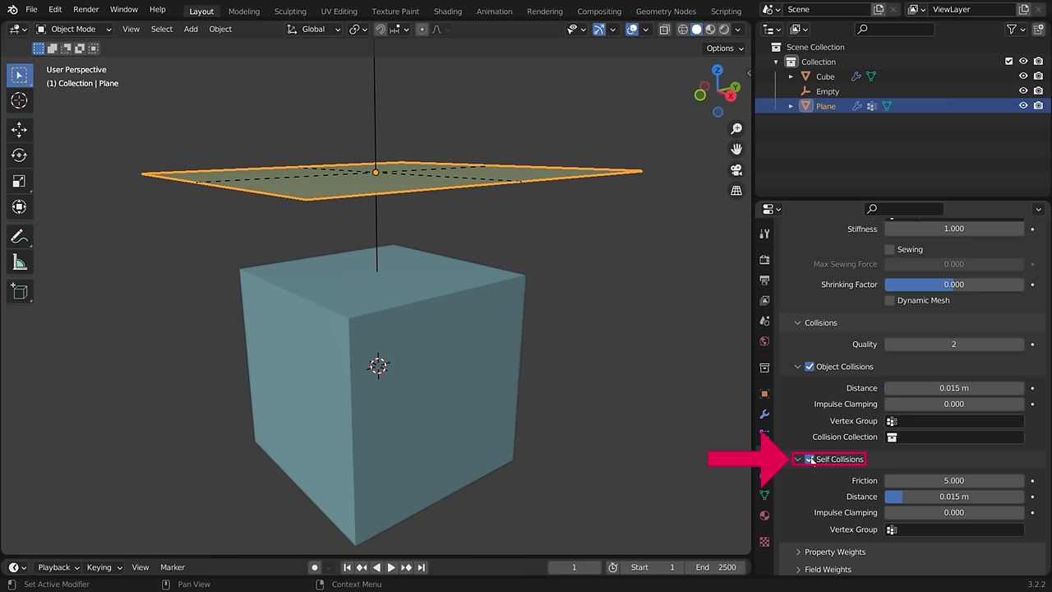
{"action": "right_click", "coordinate": [287, 188]}
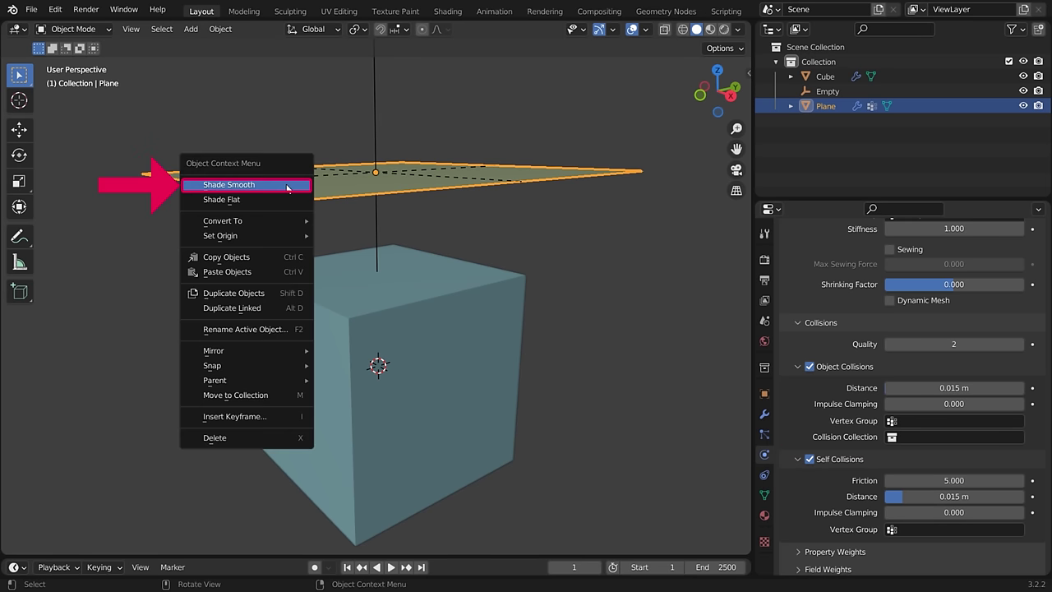
{"action": "left_click", "coordinate": [279, 188]}
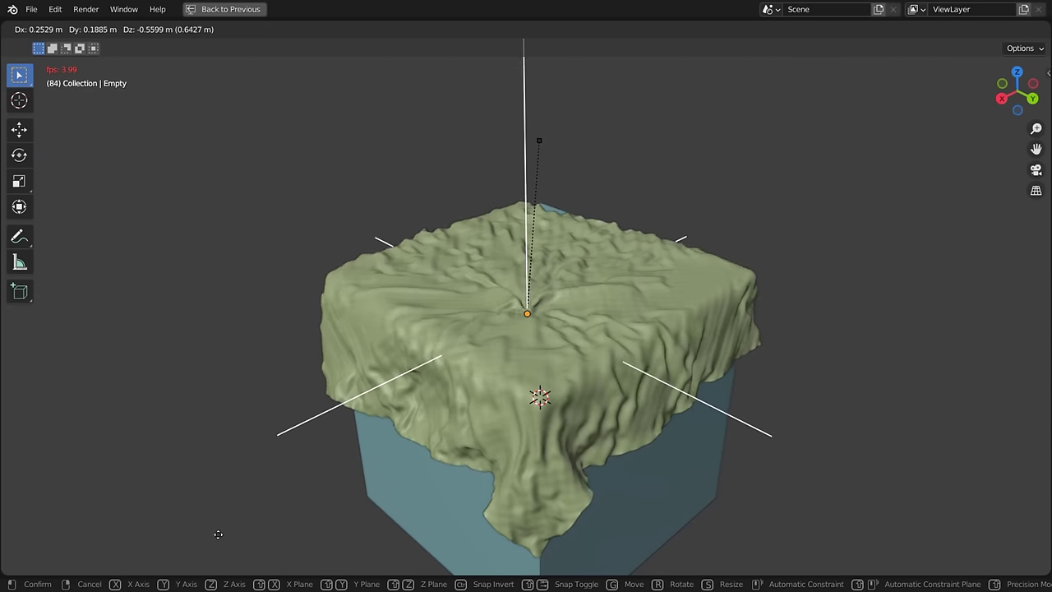
Move the hooked Empty along X and Y to drag the cloth during simulation.
{"action": "key", "text": "x"}
{"action": "left_click", "coordinate": [491, 413]}
{"action": "key", "text": "g"}
{"action": "key", "text": "y"}
Move the Empty along Y so the cloth pulls back and drapes over the cube.
{"action": "key", "text": "y"}
{"action": "key", "text": "y"}
{"action": "key", "text": "x"}
{"action": "left_click", "coordinate": [694, 329]}
{"action": "middle_click_drag", "start_coordinate": [693, 329], "coordinate": [575, 329]}
{"action": "key", "text": "g"}
{"action": "key", "text": "y"}
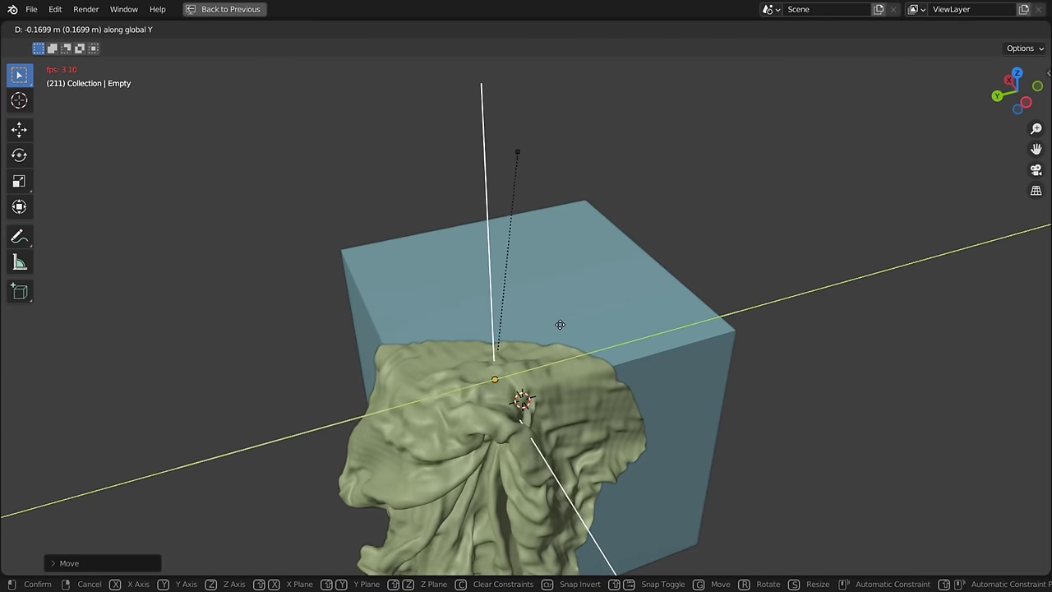
{"action": "left_click", "coordinate": [718, 291]}
{"action": "mouse_move", "coordinate": [719, 291]}
{"action": "middle_mouse_down"}
{"action": "mouse_move", "coordinate": [755, 319]}
{"action": "mouse_move", "coordinate": [668, 339]}
{"action": "mouse_move", "coordinate": [667, 326]}
{"action": "middle_mouse_up"}
{"action": "key", "text": "g"}
{"action": "key", "text": "y"}
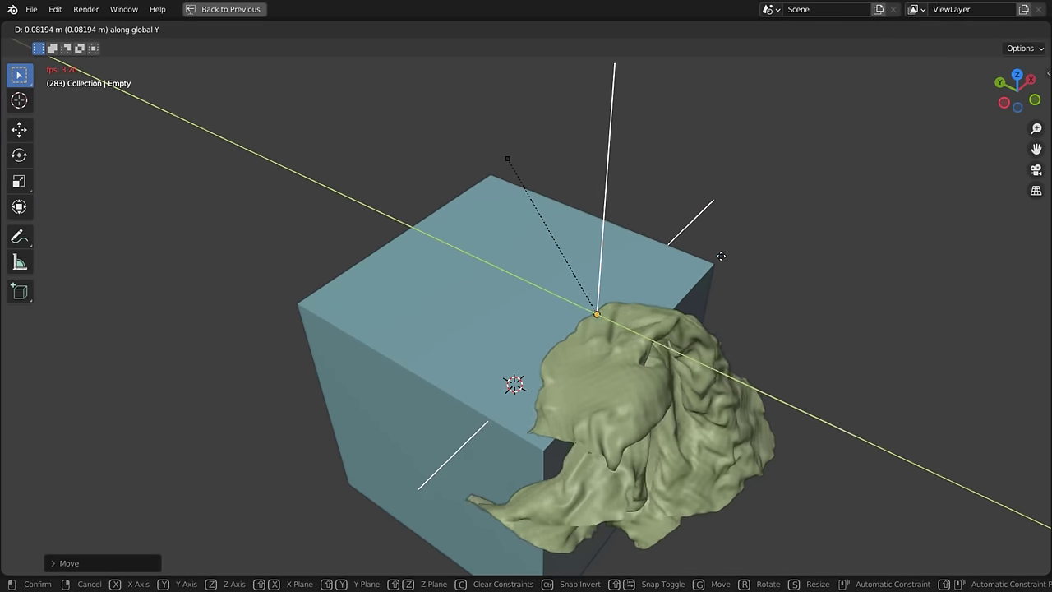
{"action": "left_click", "coordinate": [576, 242]}
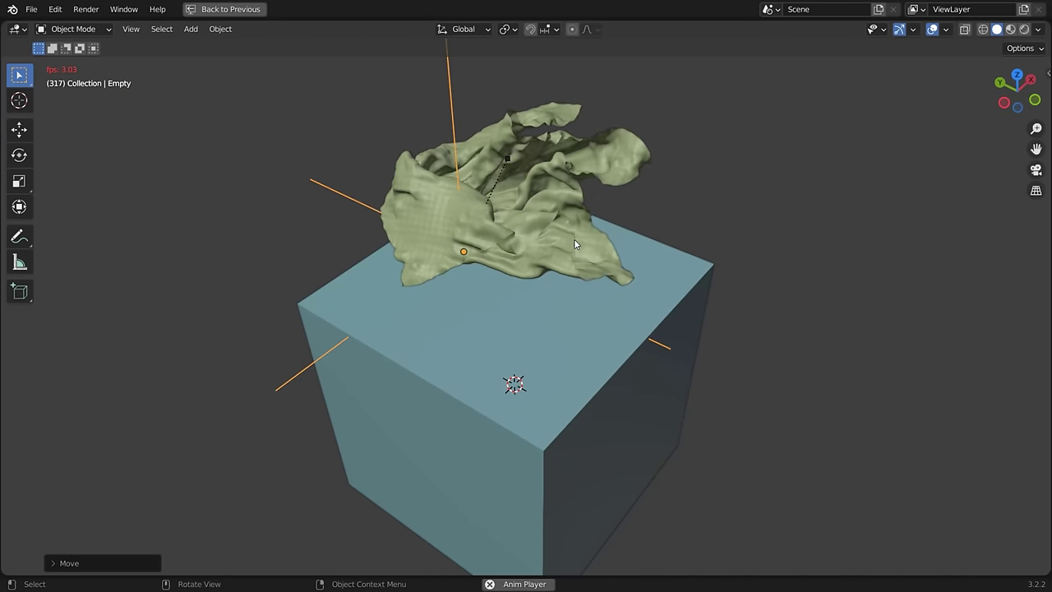
{"action": "middle_click_drag", "start_coordinate": [447, 312], "coordinate": [586, 304]}
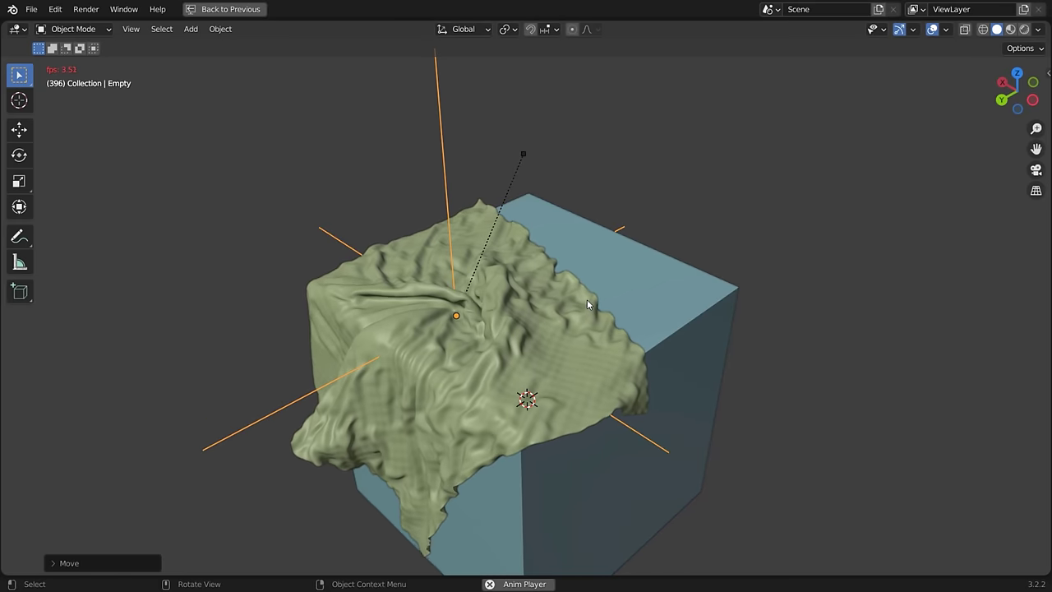